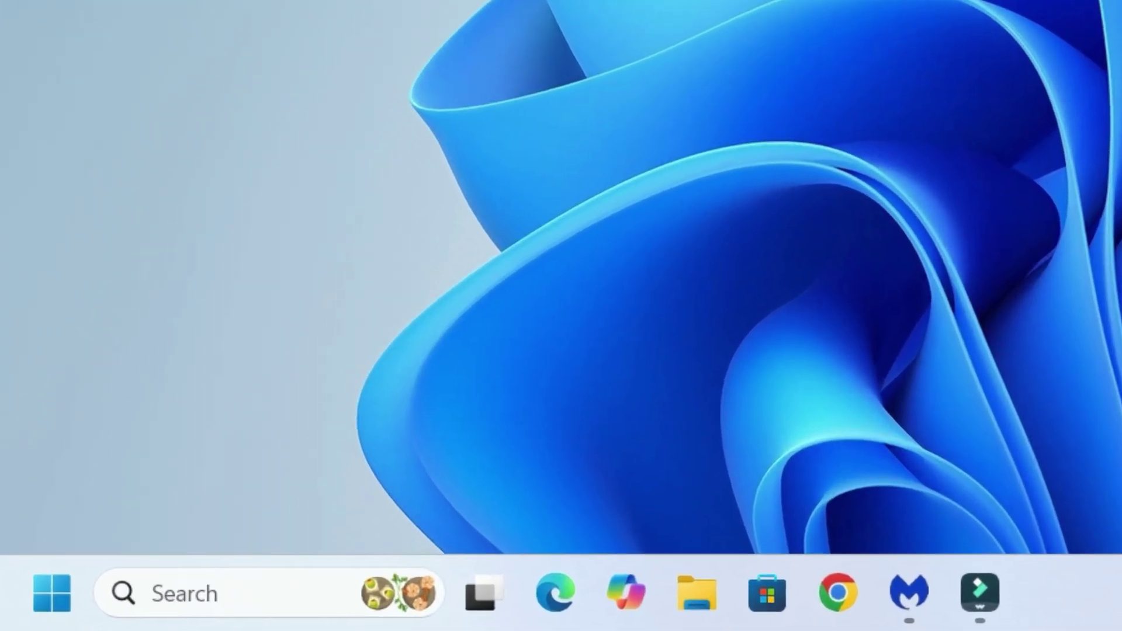
Step: Launch the mrt Malicious Software Removal Tool and start a Full scan
left_click(132, 613)
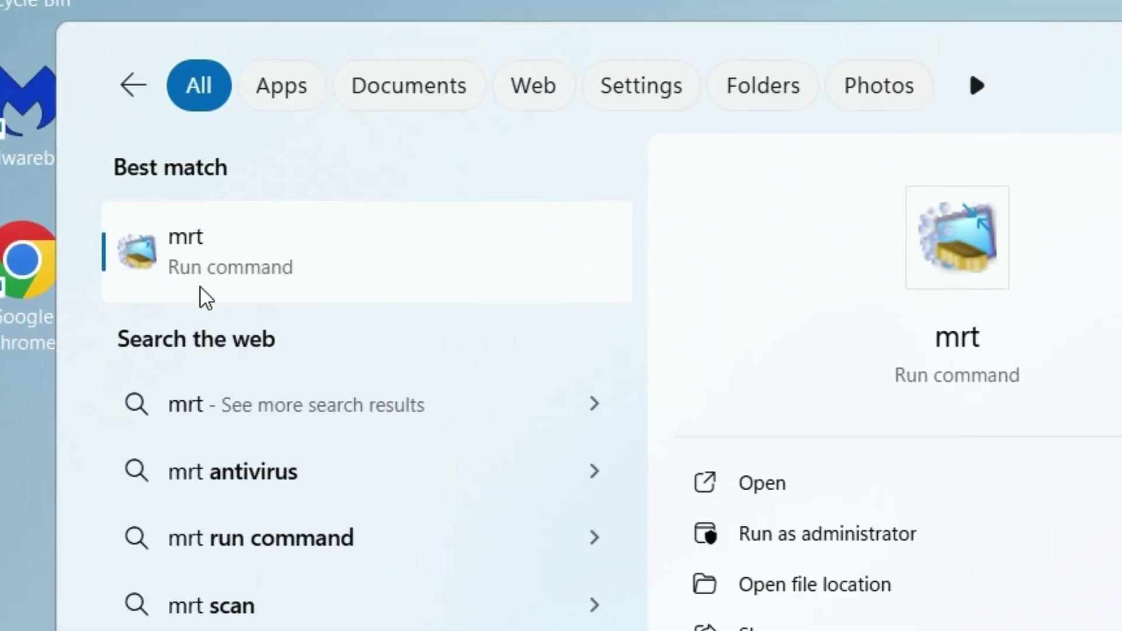
left_click(183, 252)
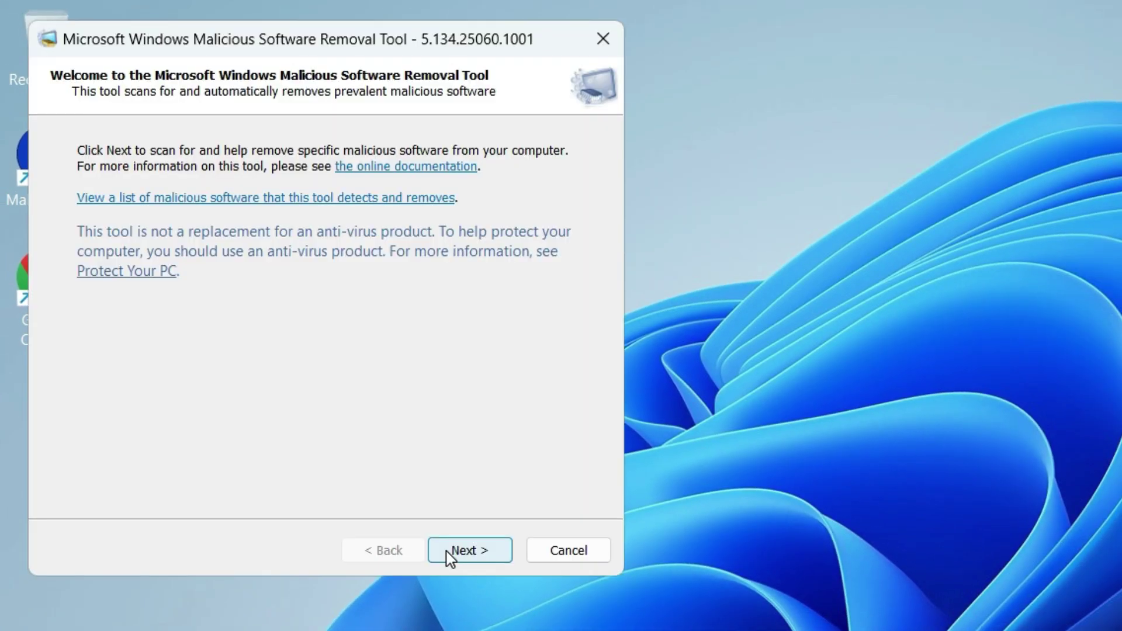
left_click(448, 553)
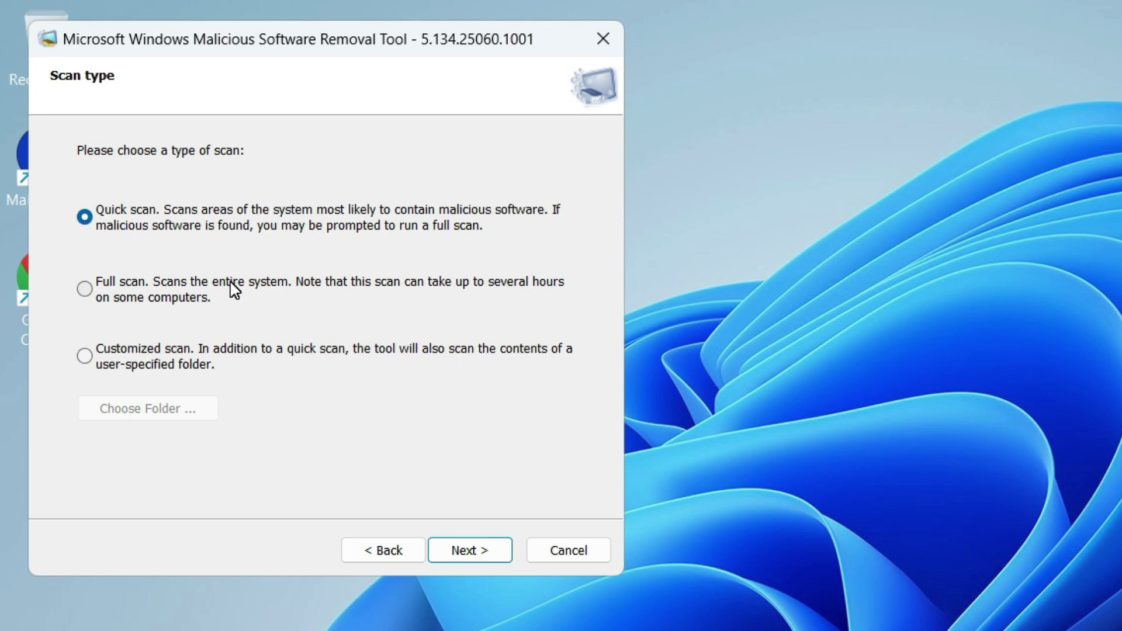
left_click(86, 290)
left_click(464, 554)
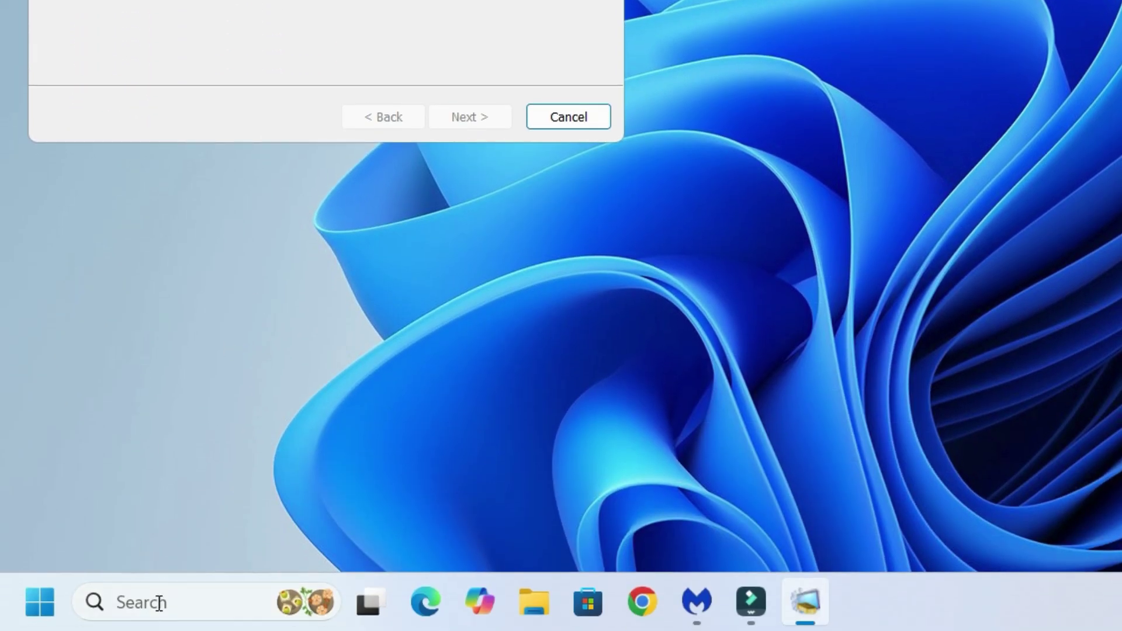
Step: Run cleanmgr from the Run dialog and open Disk Cleanup for Local Disk (C:)
left_click(156, 605)
type("r")
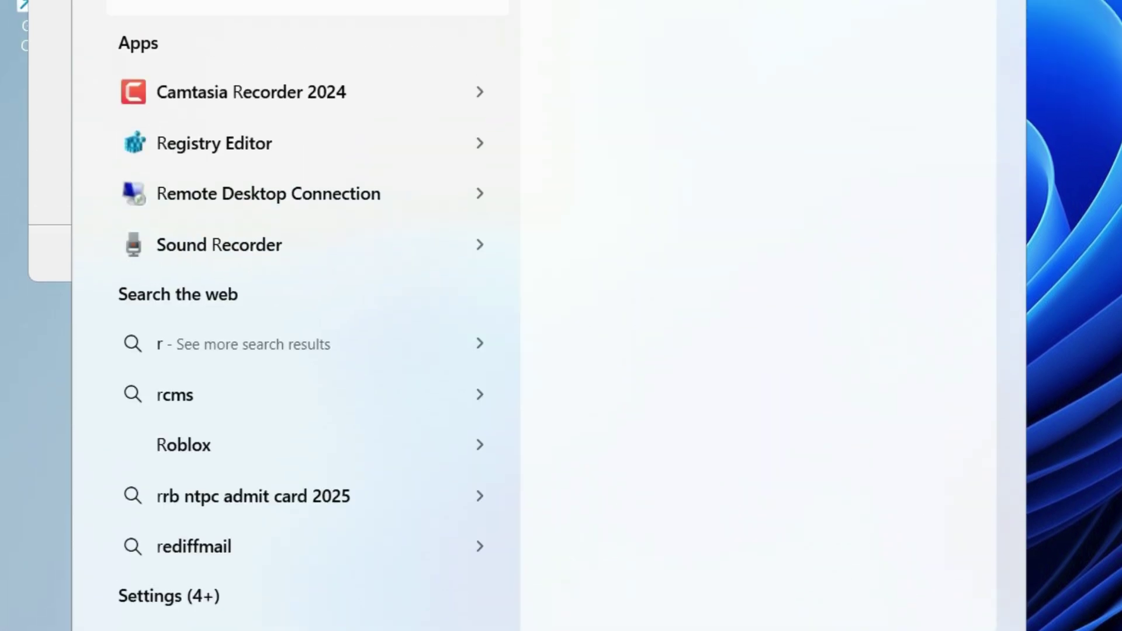
type("un")
key("Return")
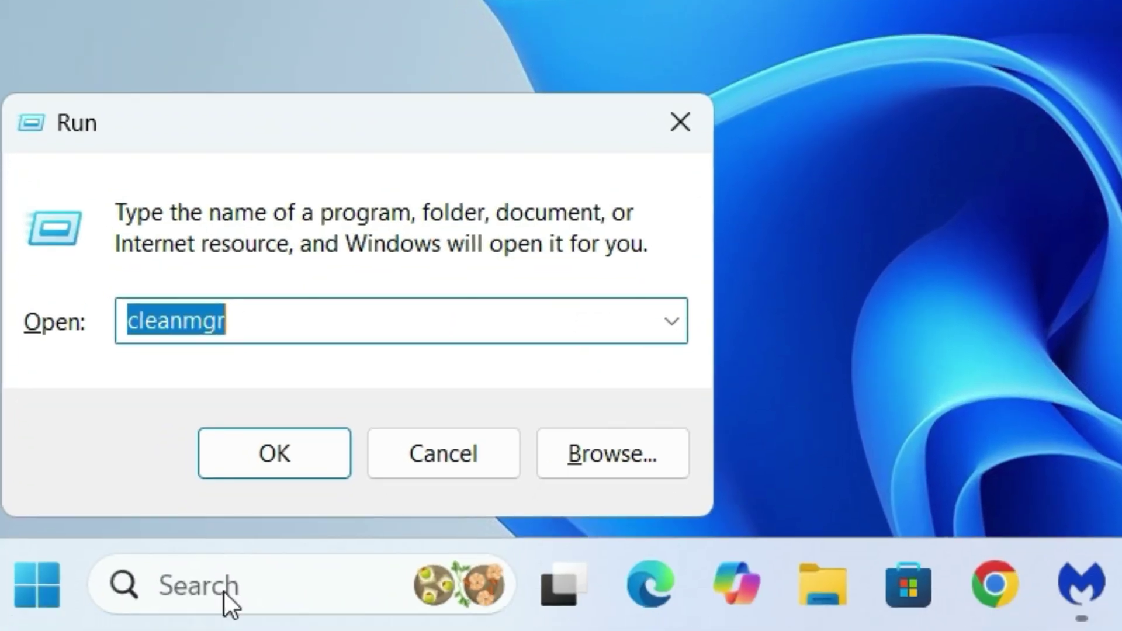
type("cleanmgr")
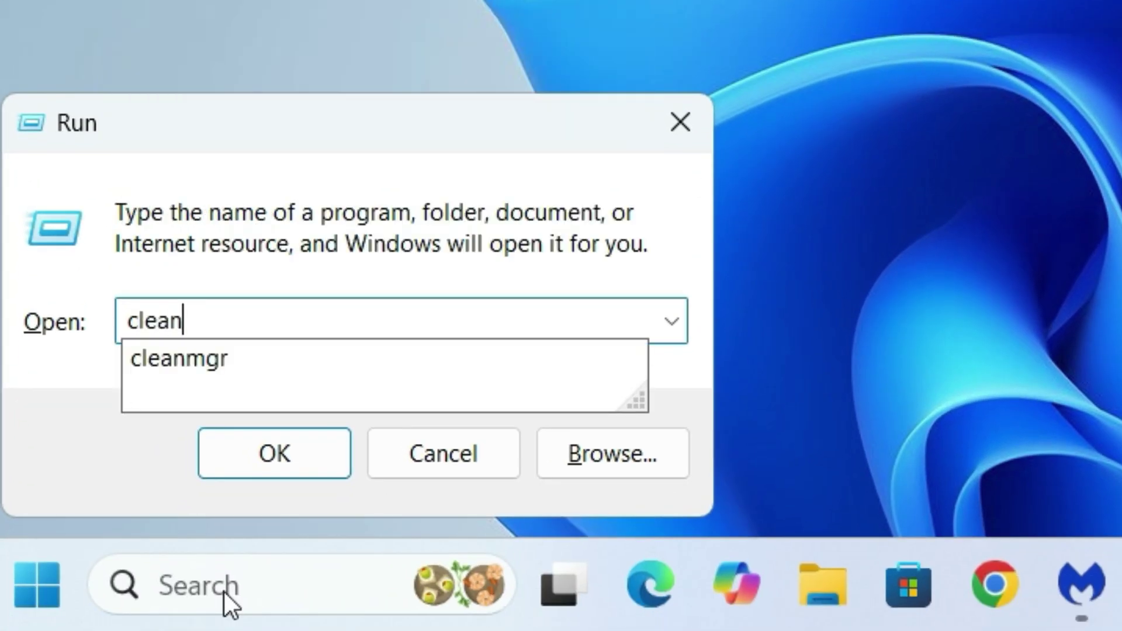
left_click(274, 453)
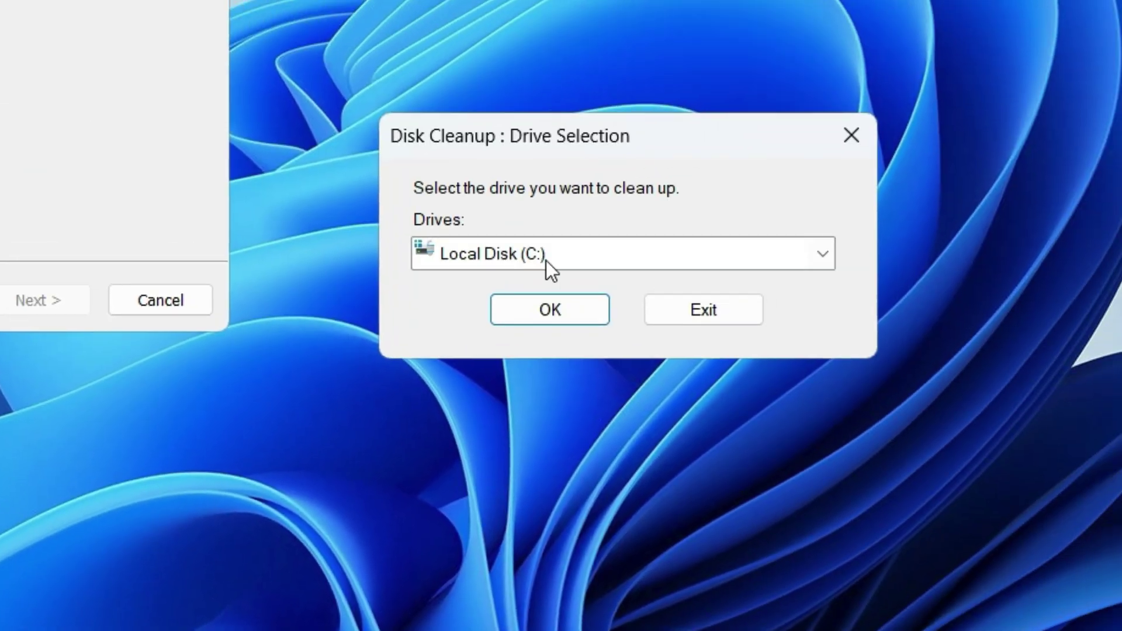
left_click(529, 257)
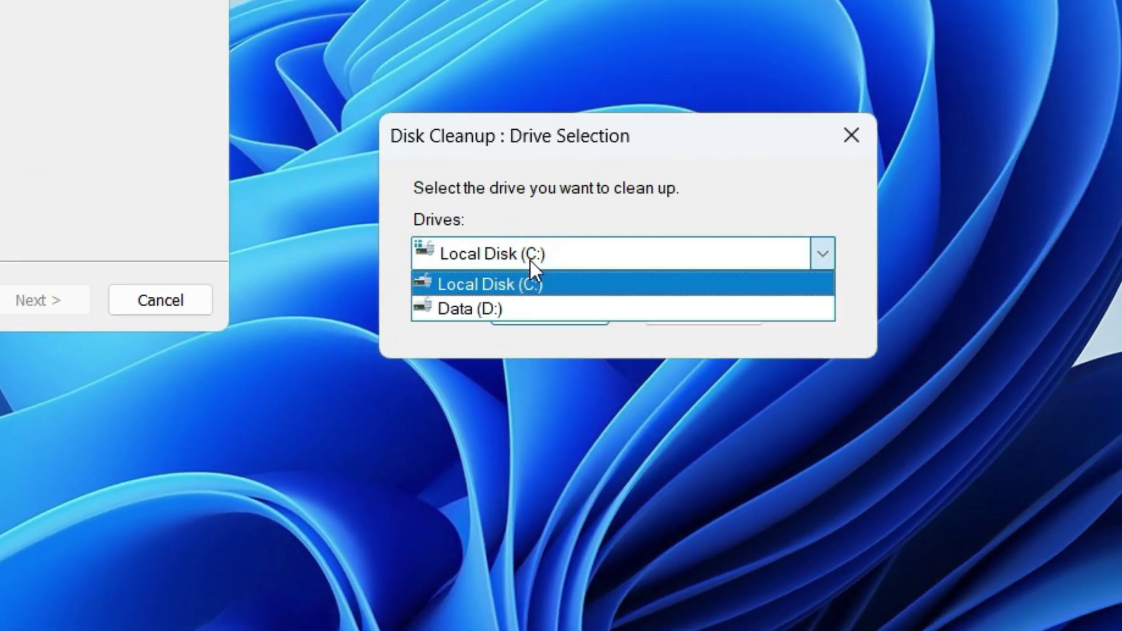
left_click(492, 290)
left_click(532, 317)
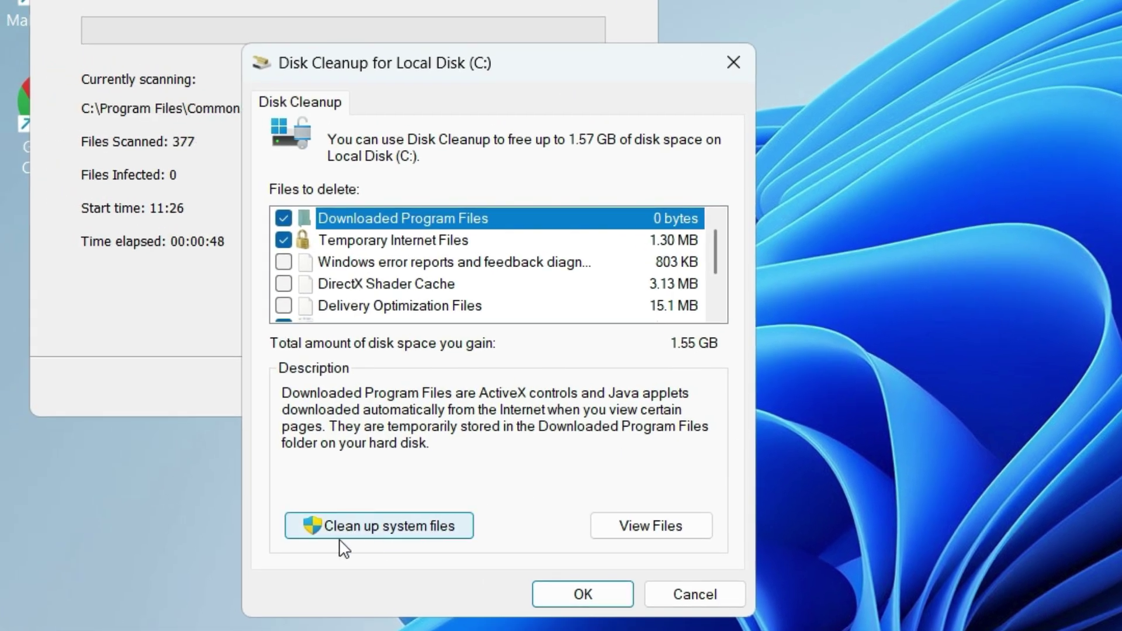
Step: Rescan C: including system files and tick Windows upgrade log files
left_click(422, 537)
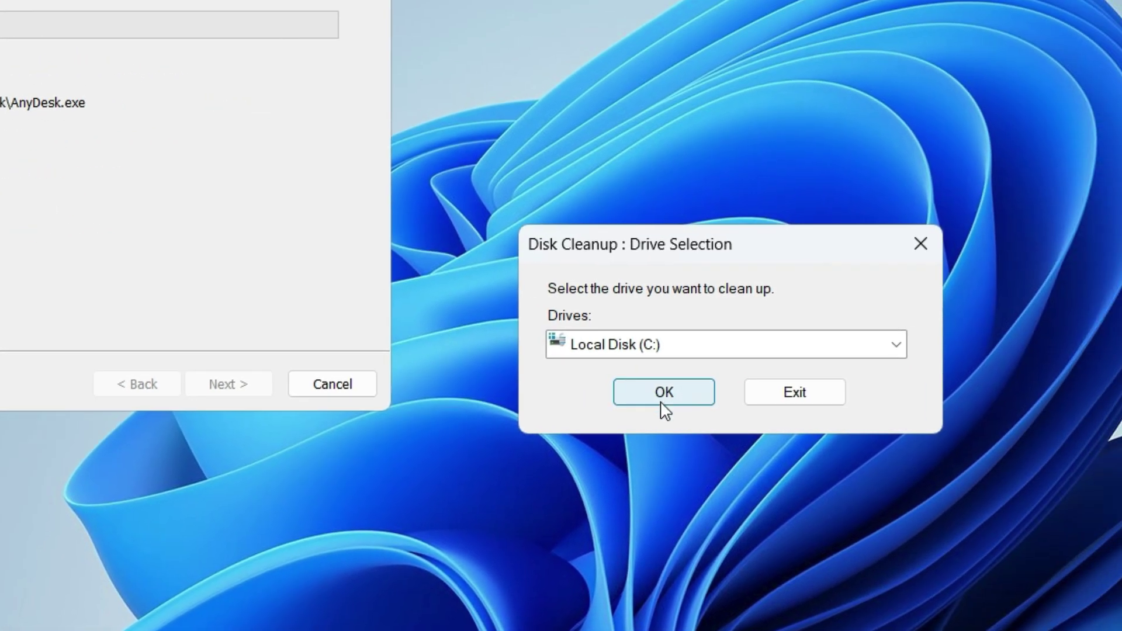
left_click(709, 400)
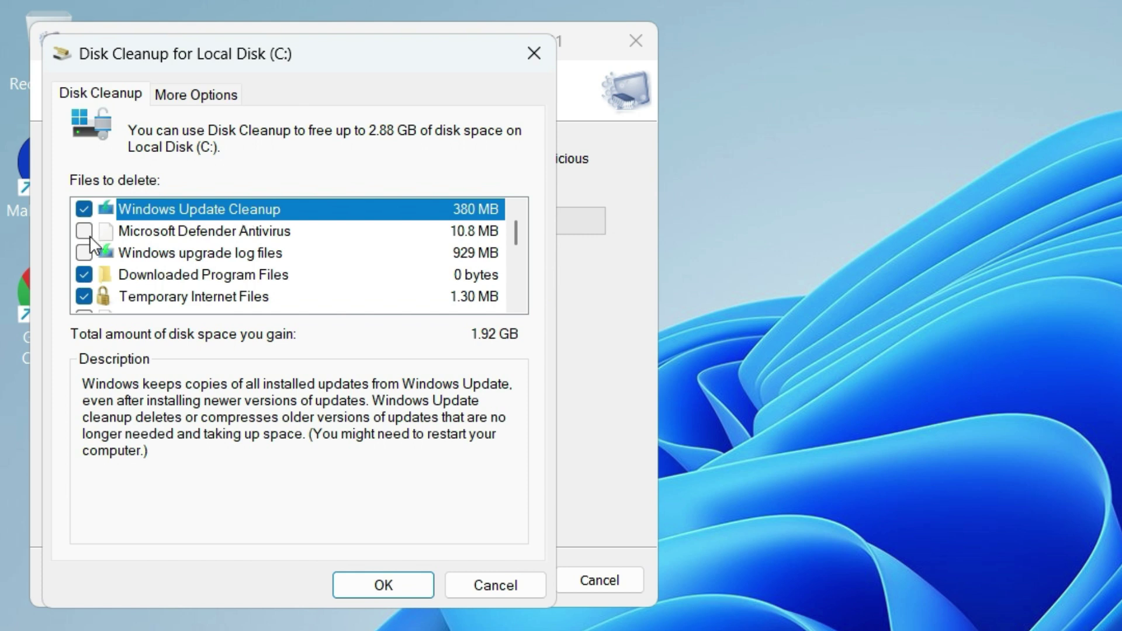
left_click(88, 254)
left_click(517, 302)
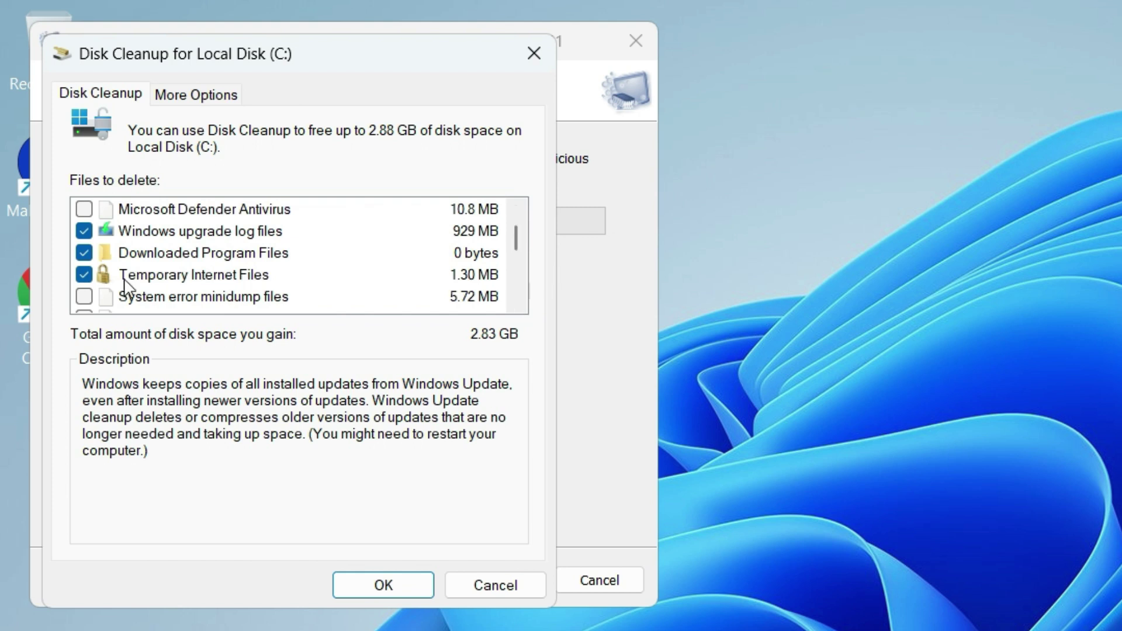
left_click(517, 301)
Step: Also tick Delivery Optimization Files and permanently delete the selected files
scroll(519, 302, "down", 1)
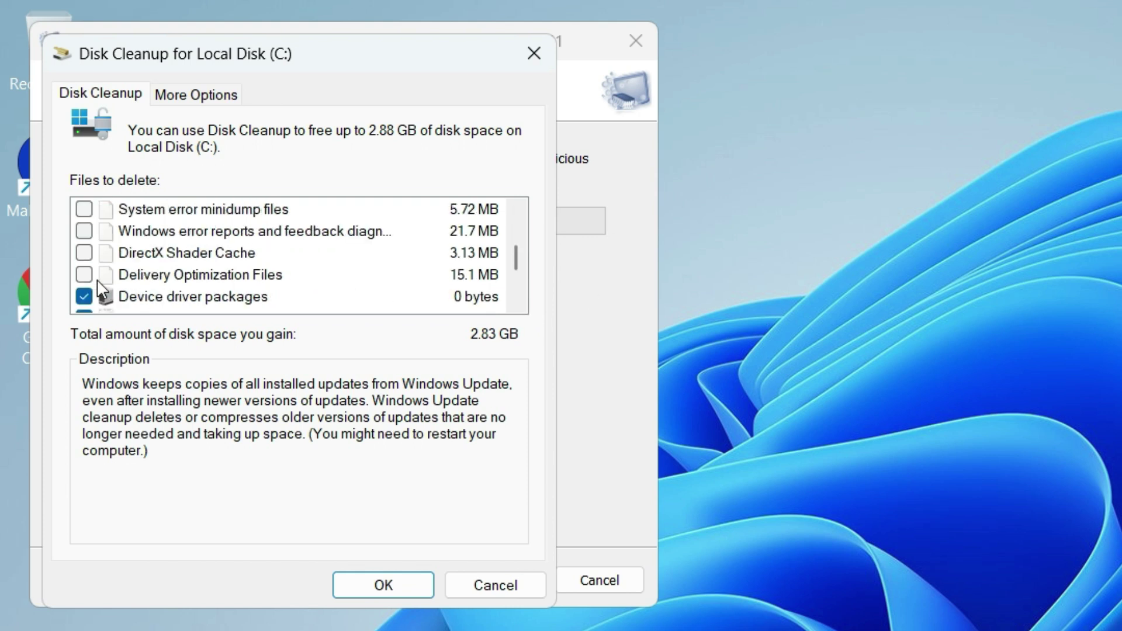
left_click(87, 276)
left_click(518, 303)
scroll(518, 302, "down", 1)
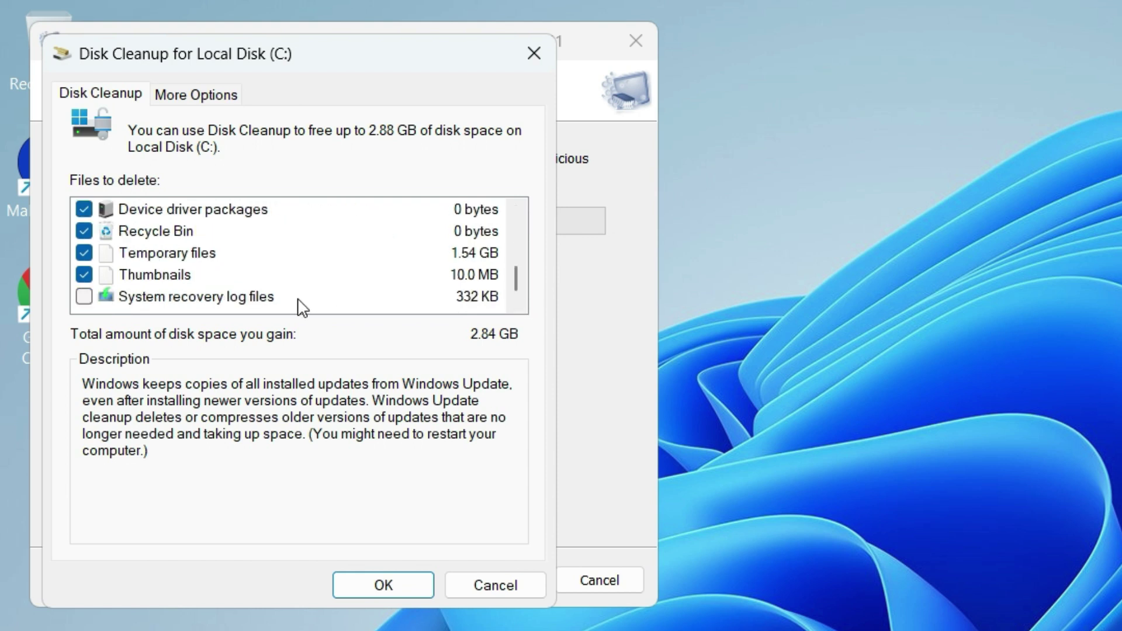
left_click(381, 589)
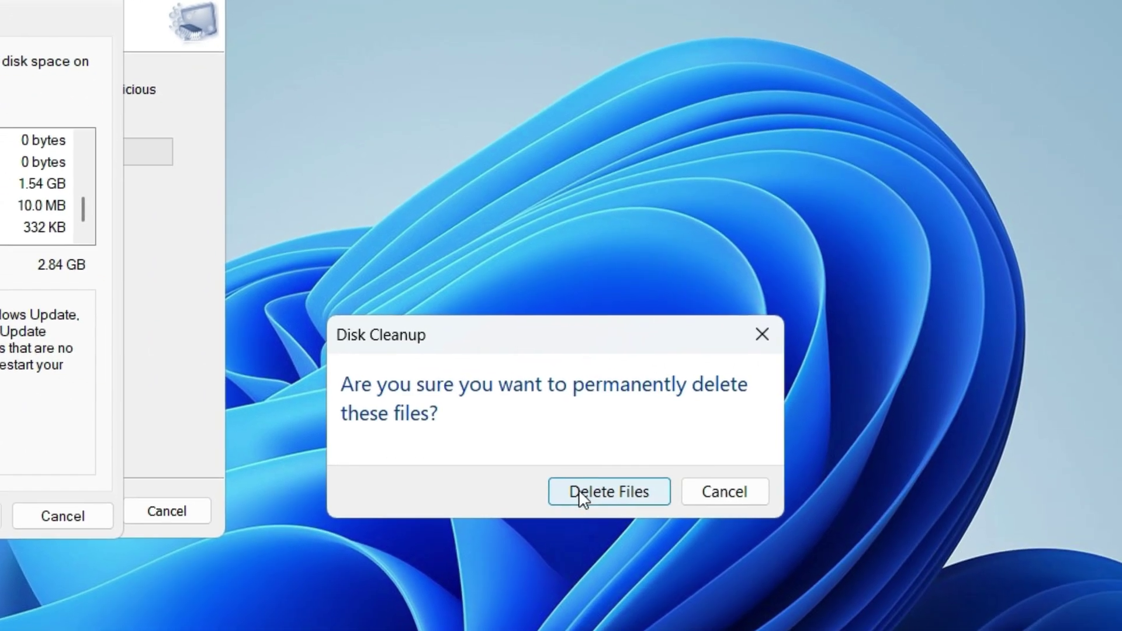
left_click(579, 493)
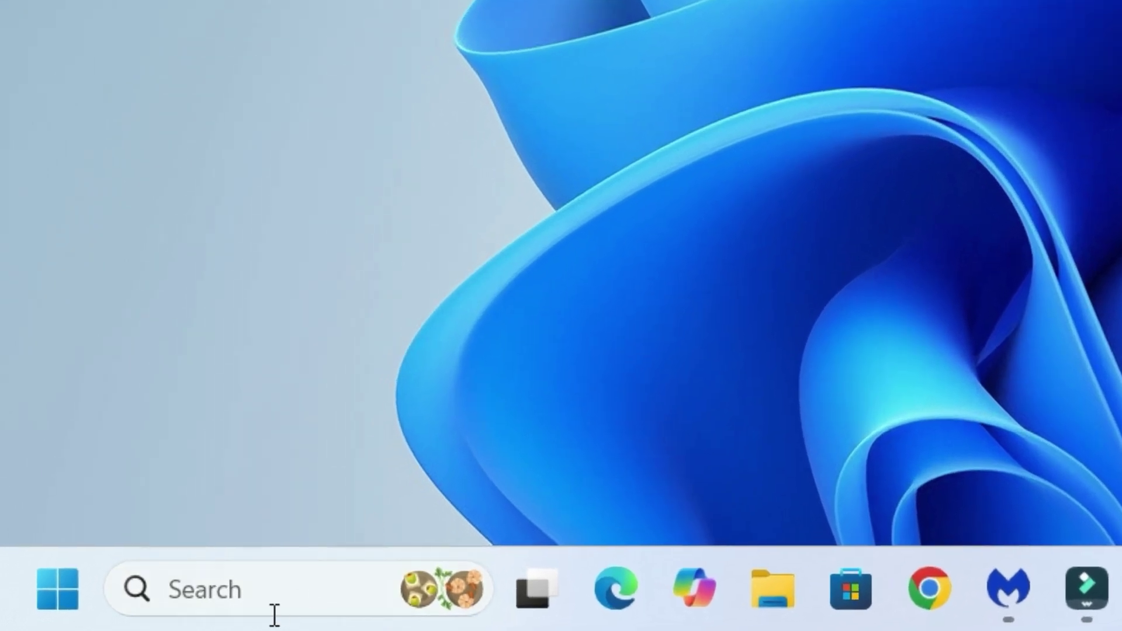
Step: Open the C:\Windows\Temp folder by running 'temp' from the Run dialog
left_click(221, 582)
type("run")
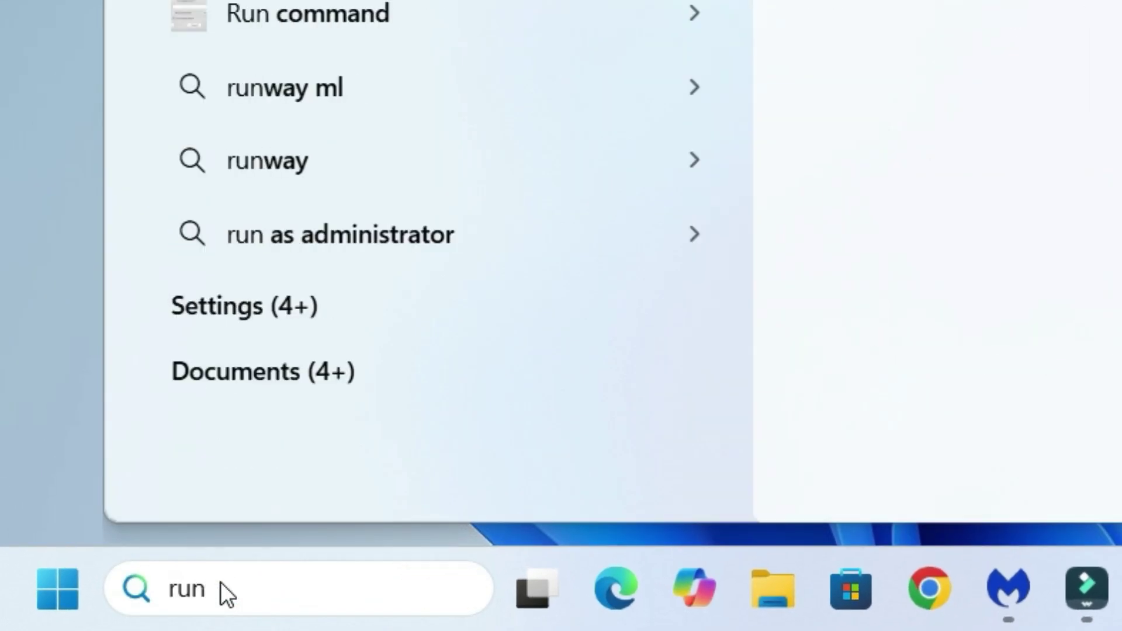
key("Return")
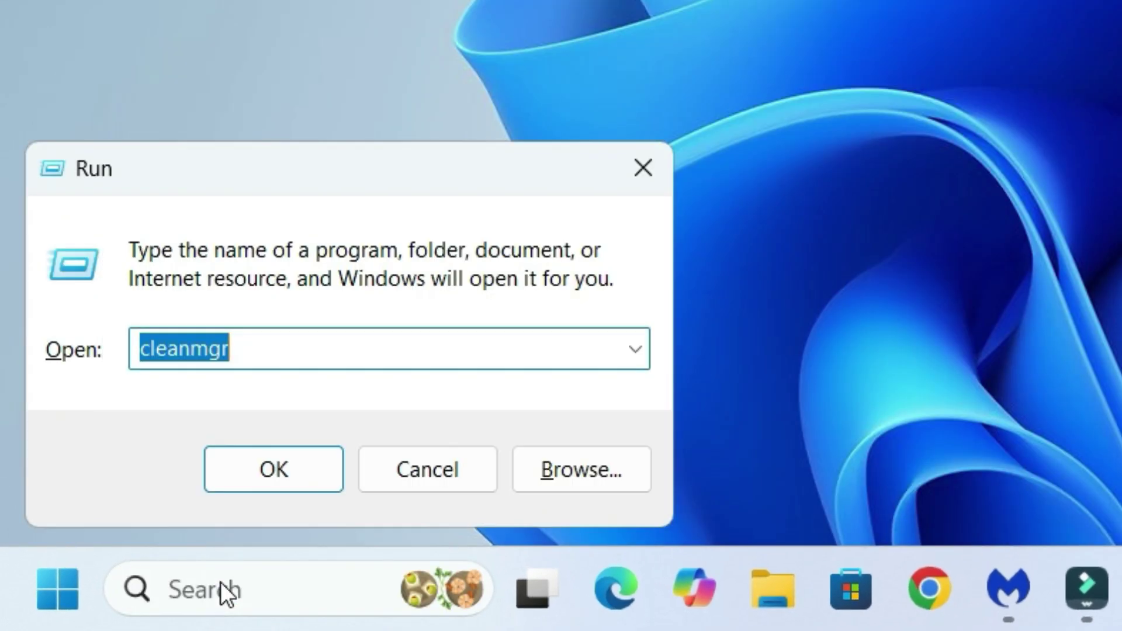
type("temp")
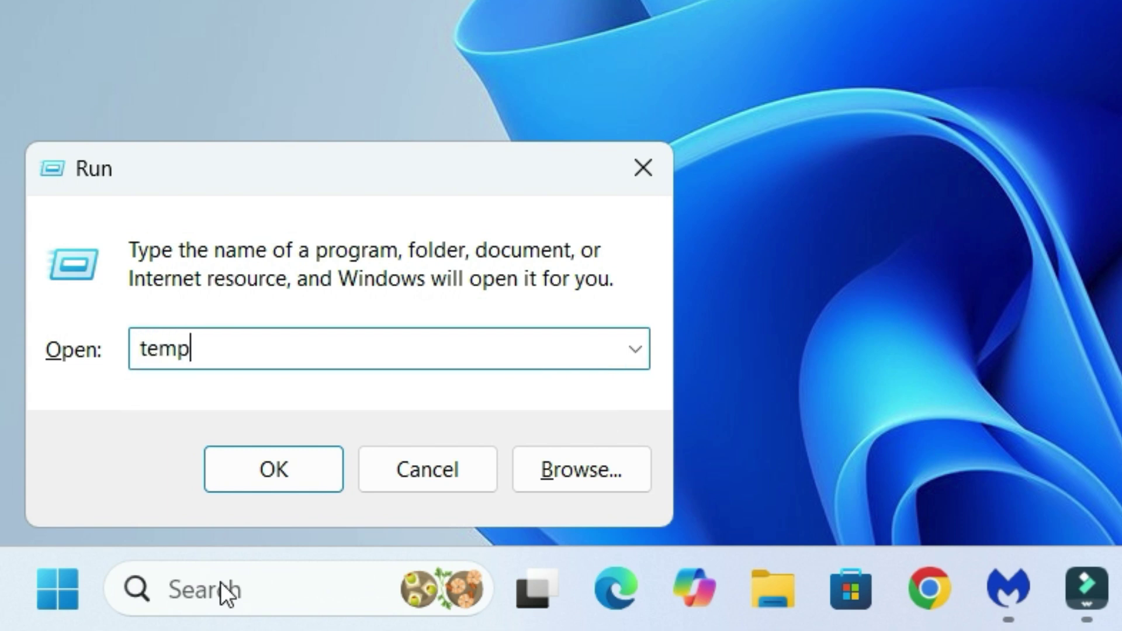
left_click(741, 476)
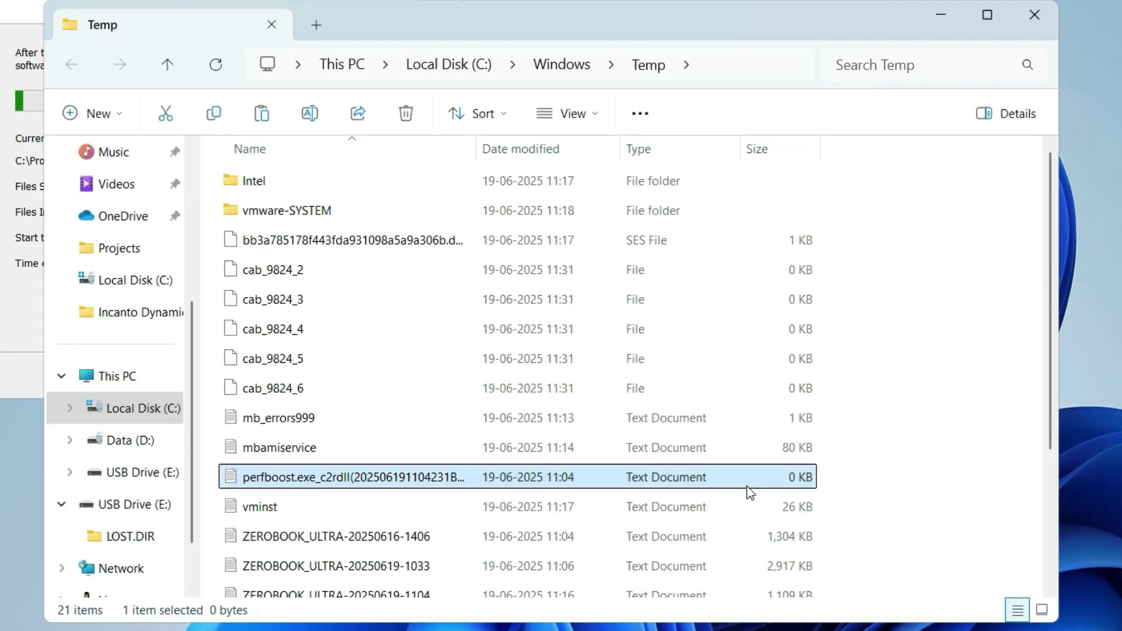
Step: Delete everything in Windows Temp, skipping all items that are in use
key("ctrl+a")
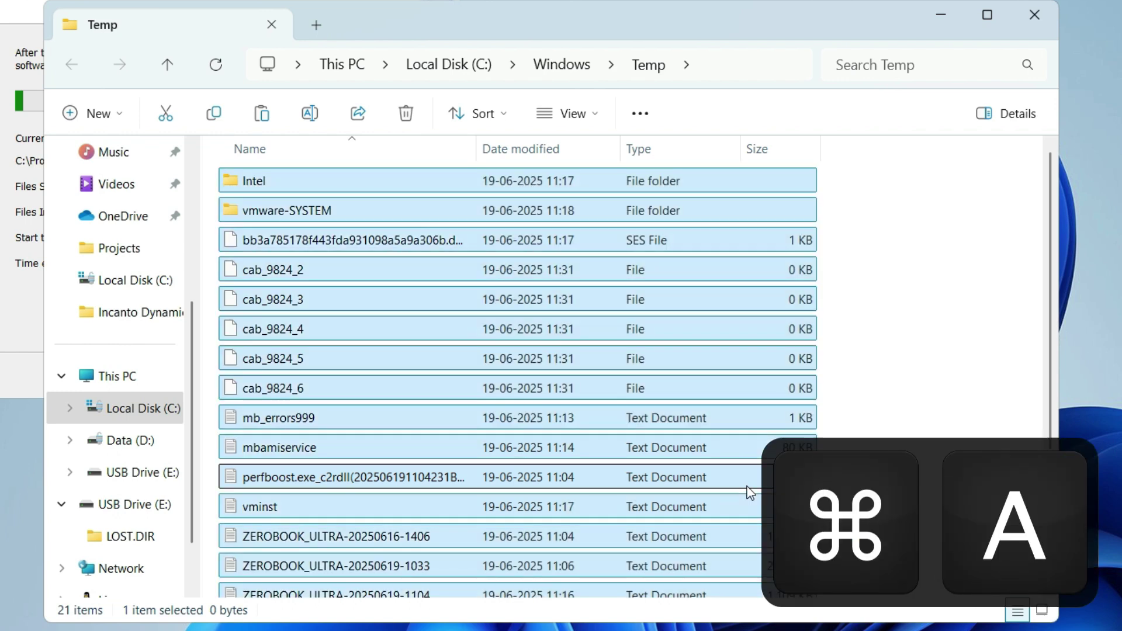
key("Delete")
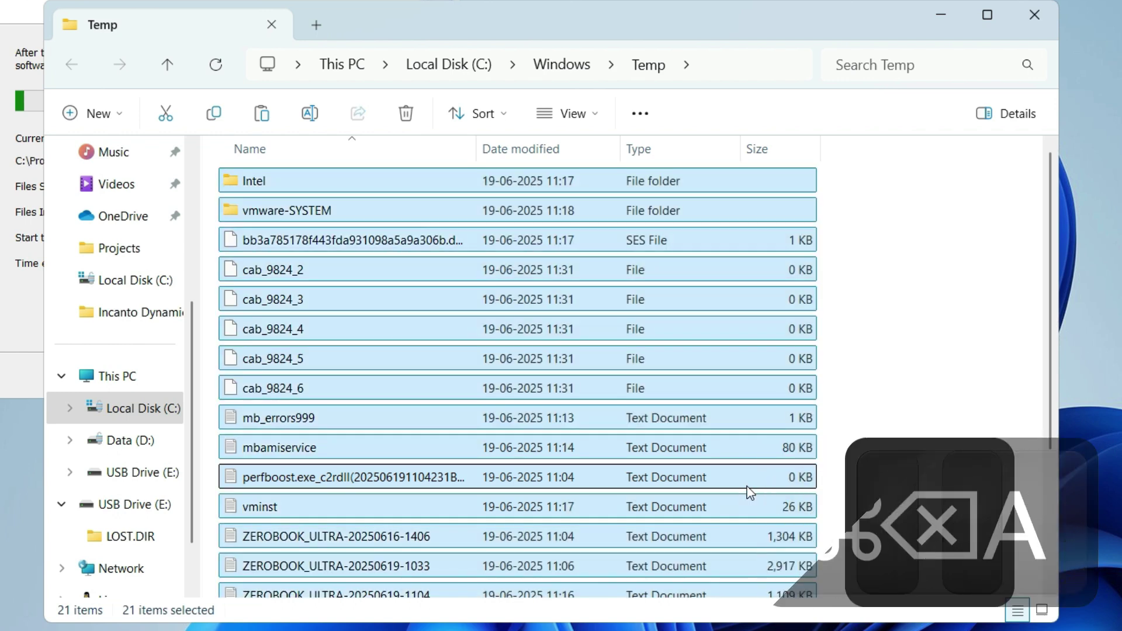
key("Return")
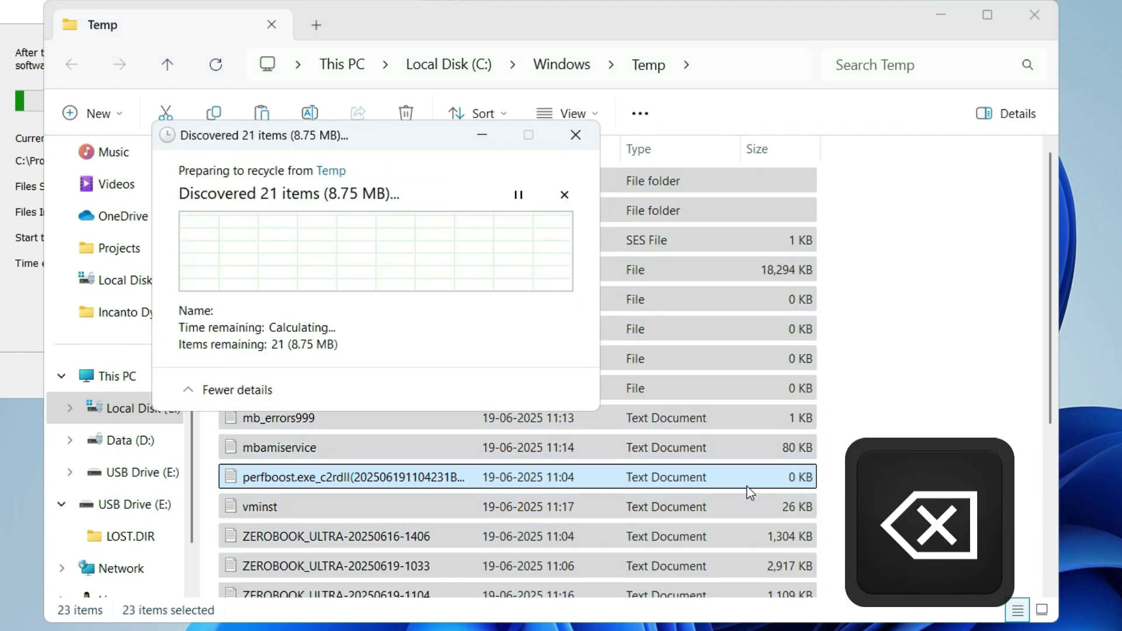
left_click(302, 334)
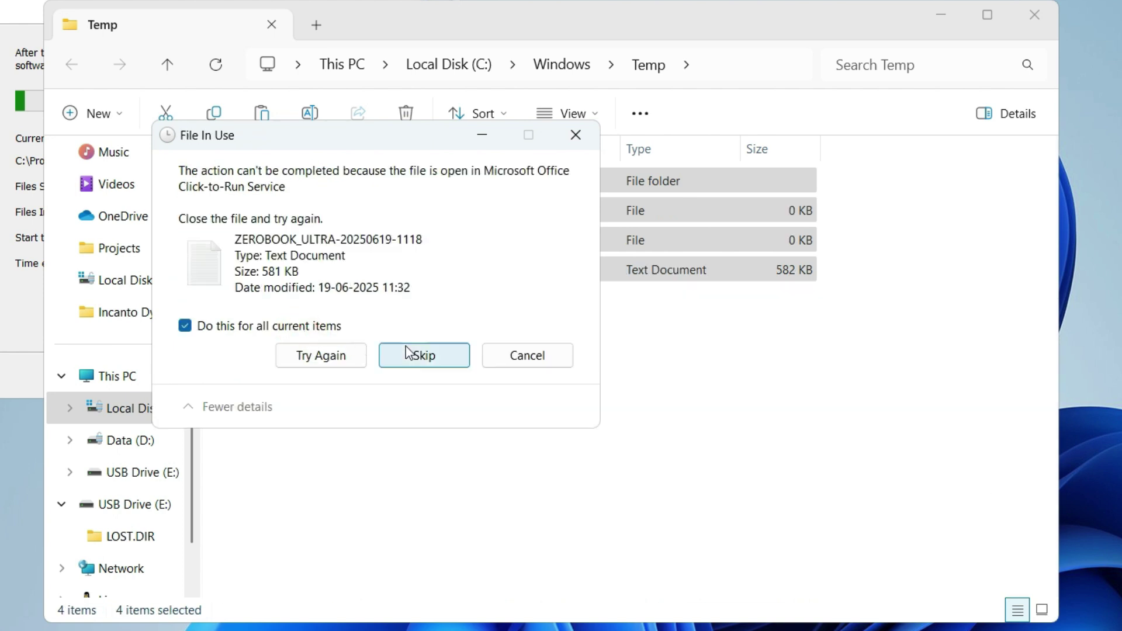
left_click(440, 355)
left_click(526, 304)
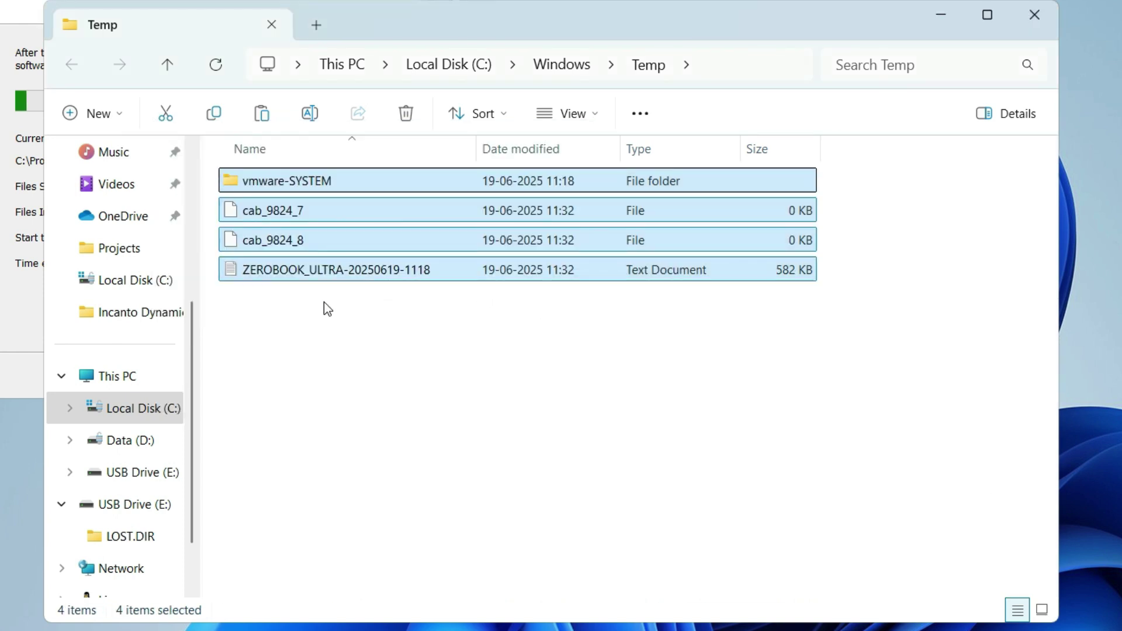
Step: Close the Windows Temp window and open the user's %temp% folder via Run
key("alt+F4")
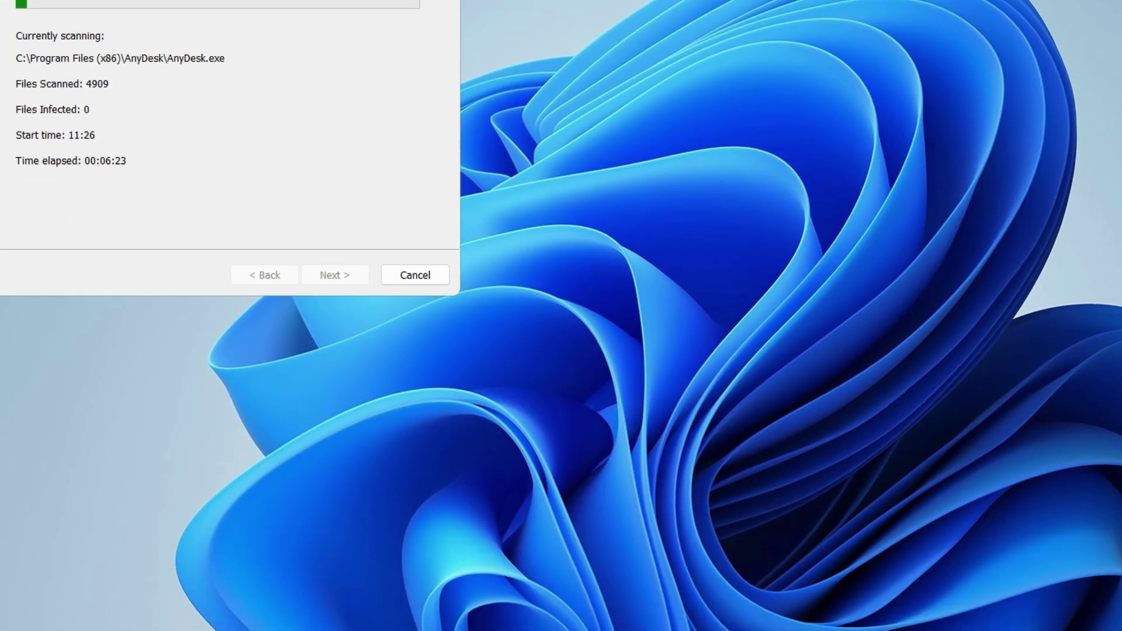
left_click(58, 603)
type("ru")
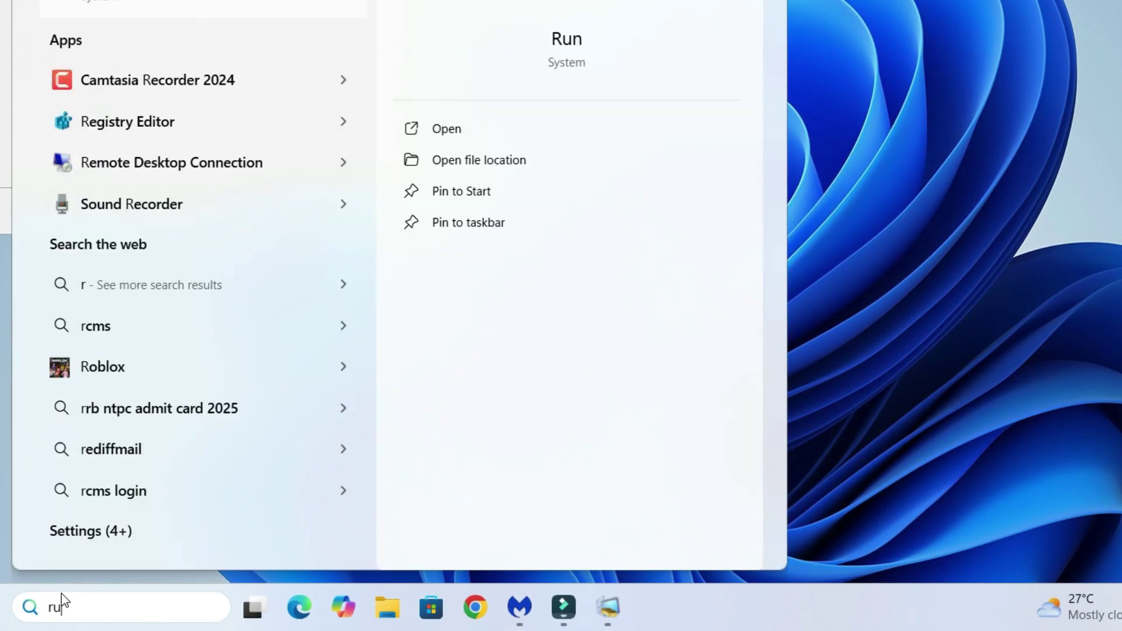
type("n")
key("Return")
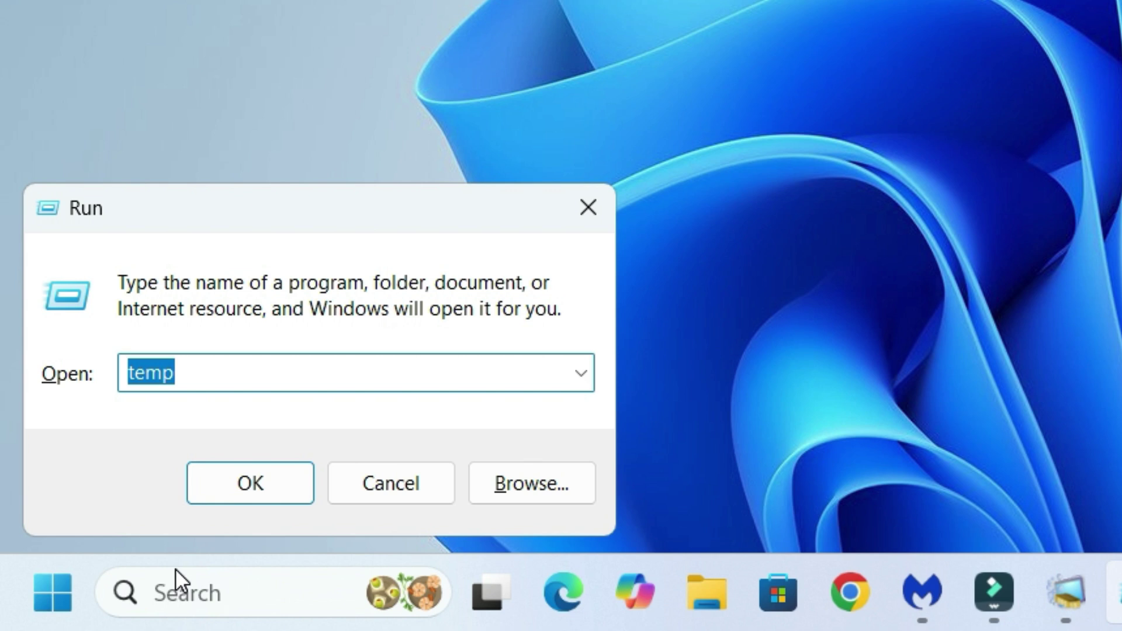
type("%te")
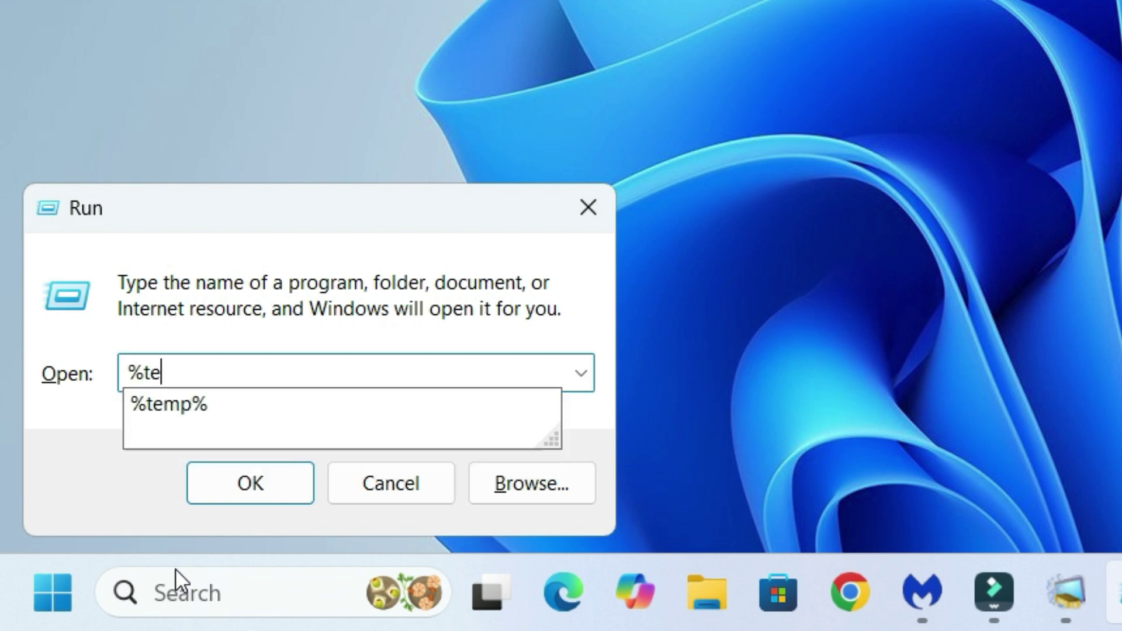
type("mp%")
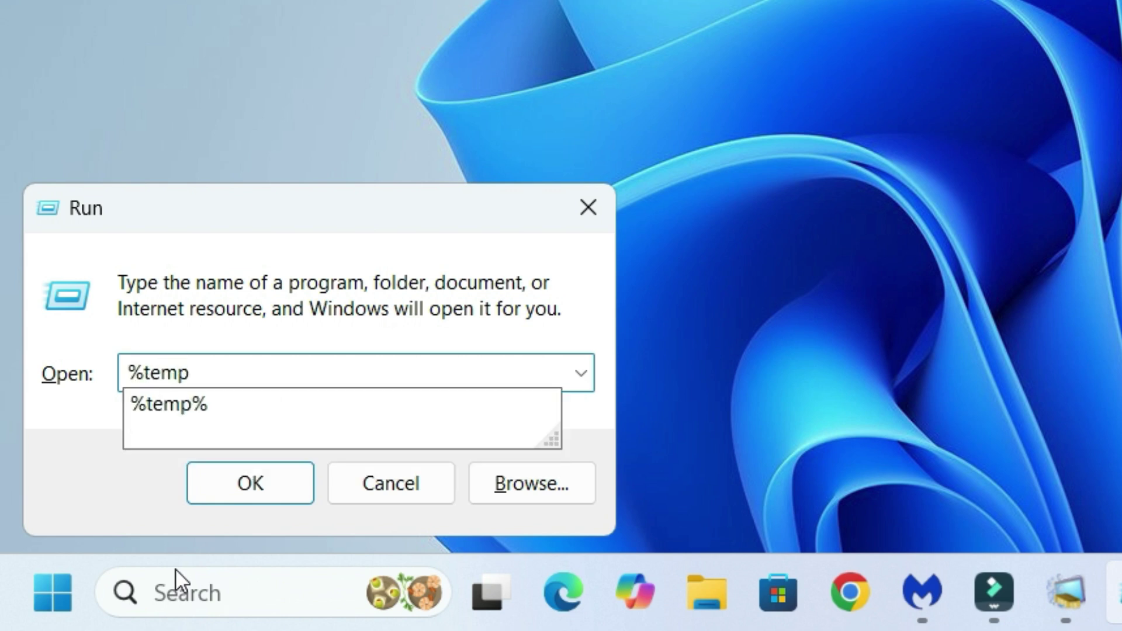
key("Return")
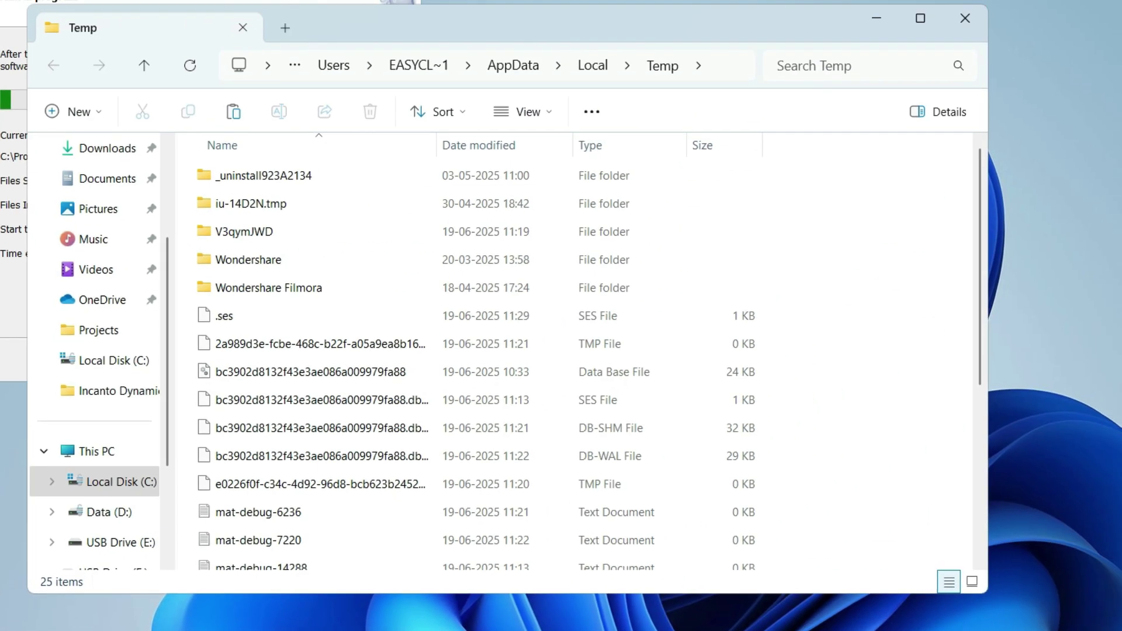
left_click(752, 516)
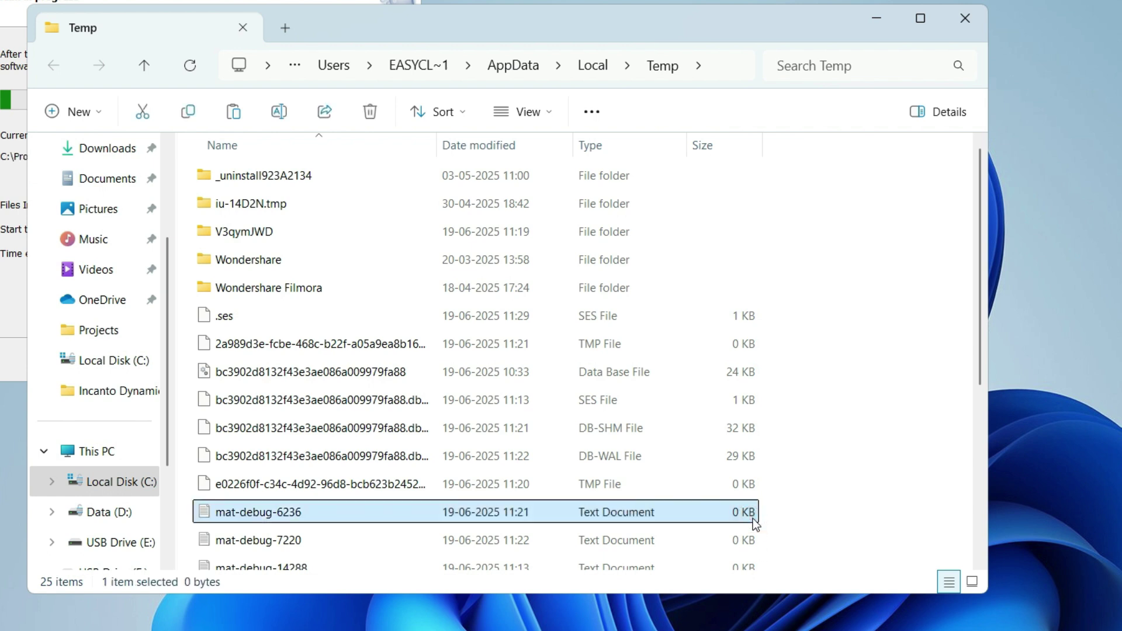
Step: Delete all %temp% contents, retrying once and skipping the in-use files
key("ctrl+a")
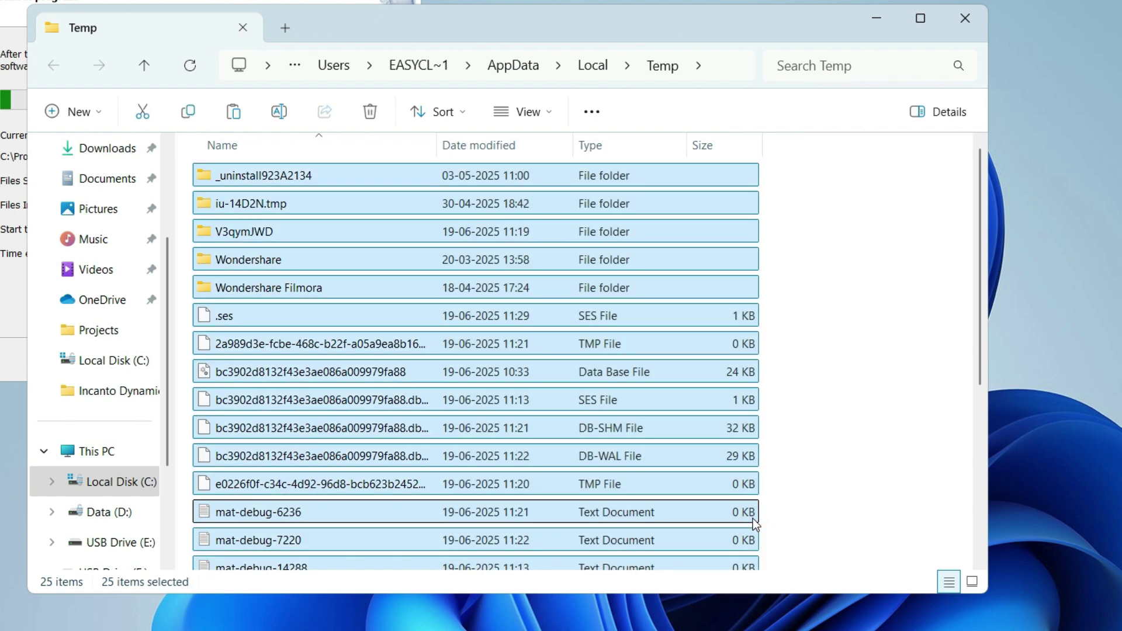
key("Delete")
left_click(560, 298)
left_click(618, 327)
left_click(707, 323)
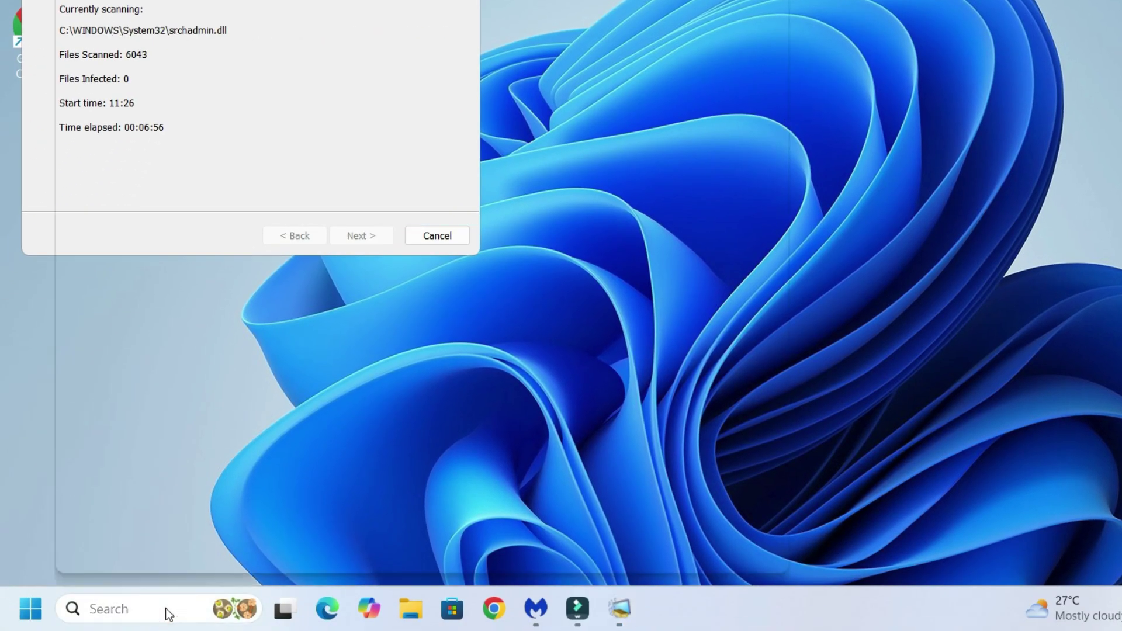
Step: Open the C:\Windows\Prefetch folder via Run, granting permission to access it
left_click(166, 609)
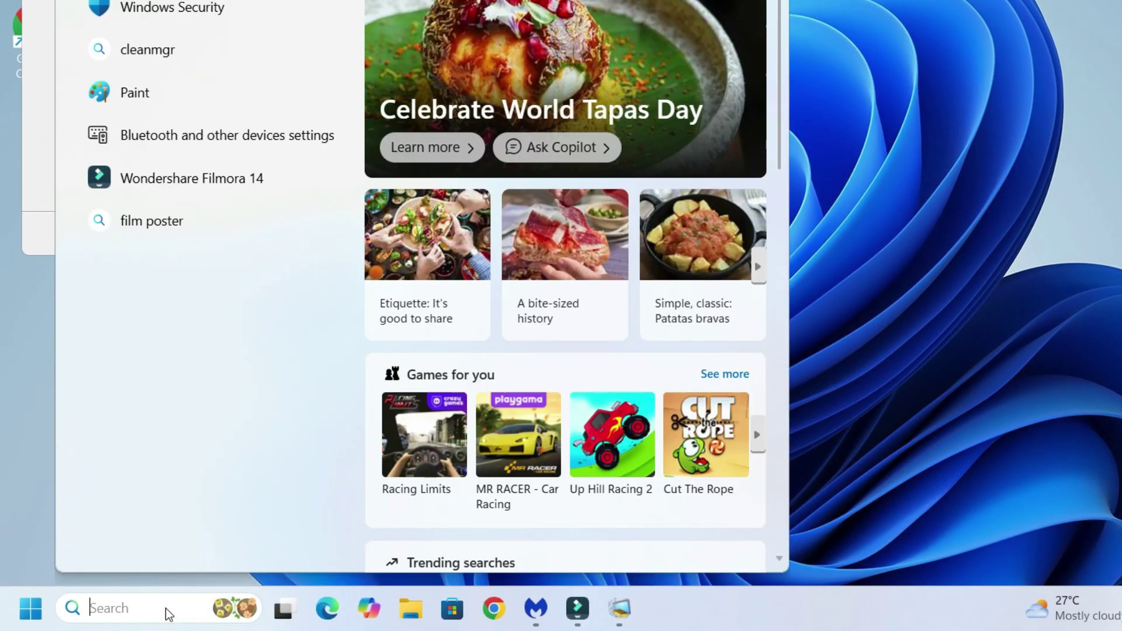
type("r")
key("super+r")
type("p")
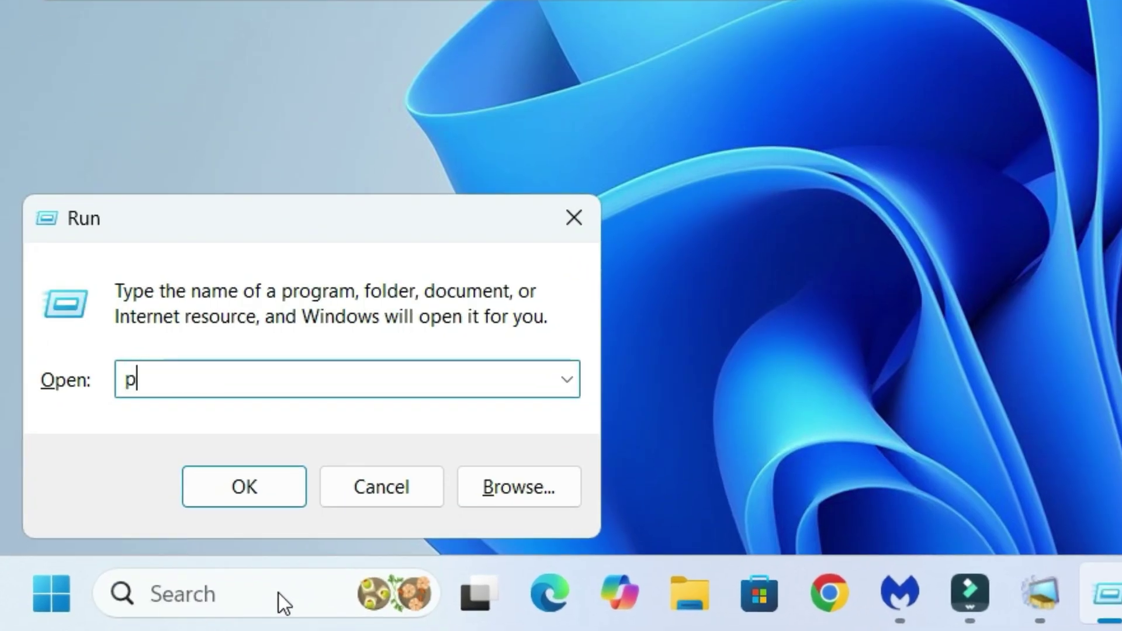
type("refetch")
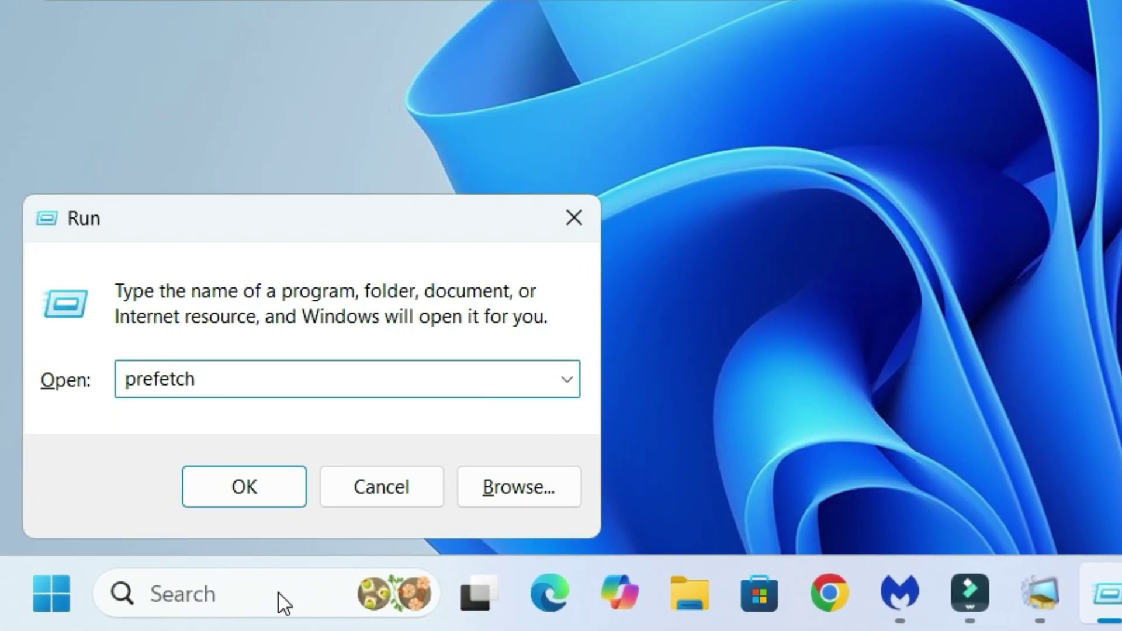
key("Return")
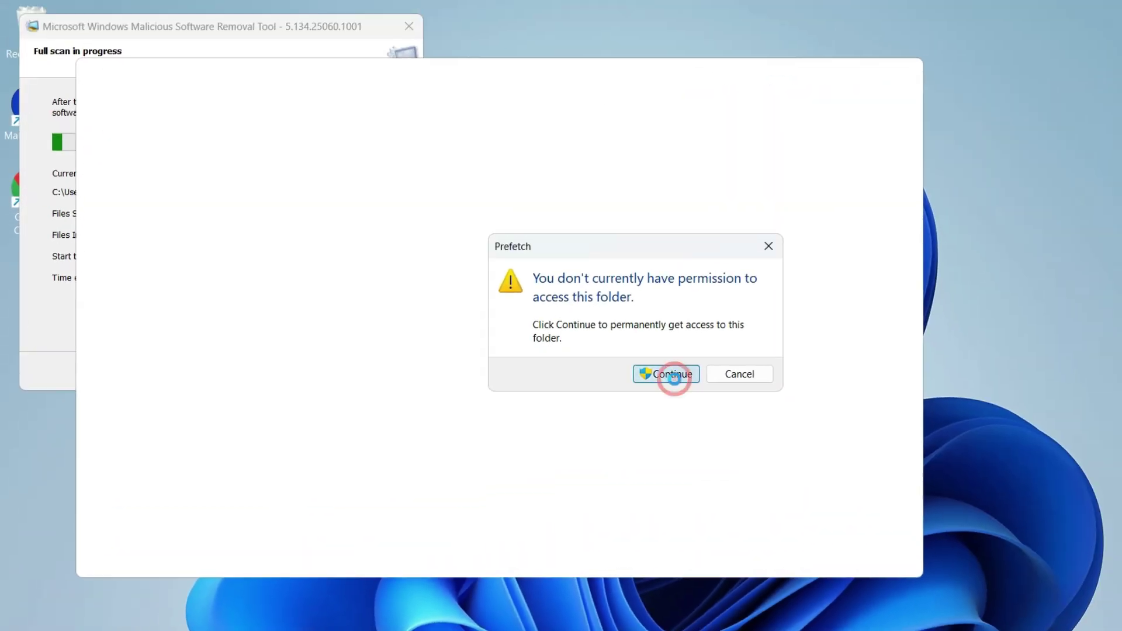
left_click(674, 376)
Step: Delete all Prefetch files, skip the in-use ones, and close the folder
key("ctrl+a")
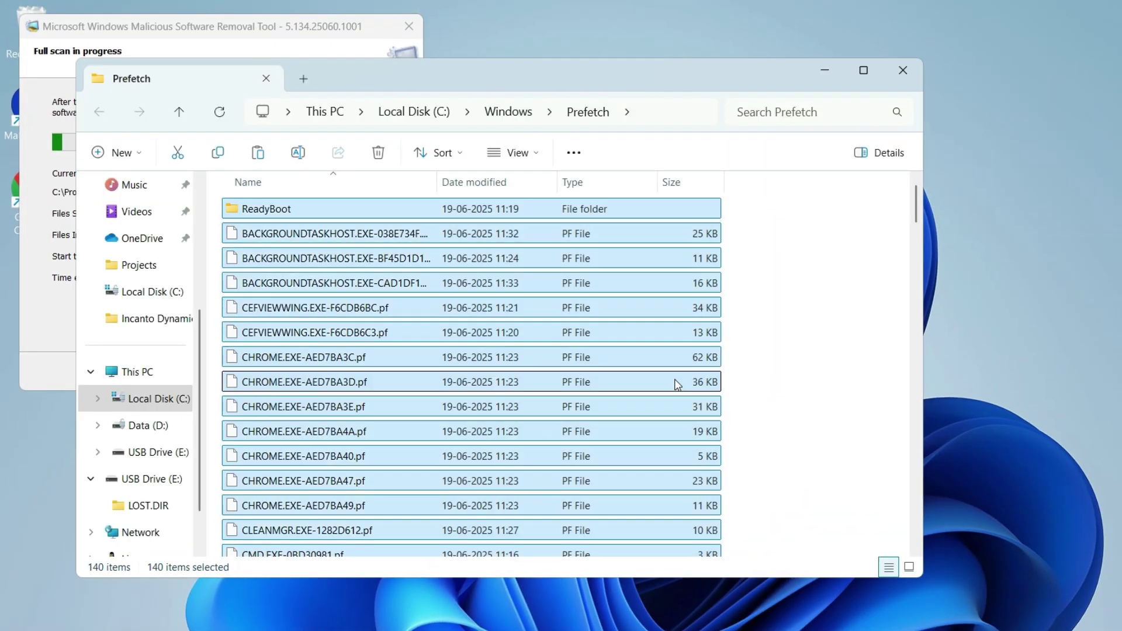
right_click(585, 336)
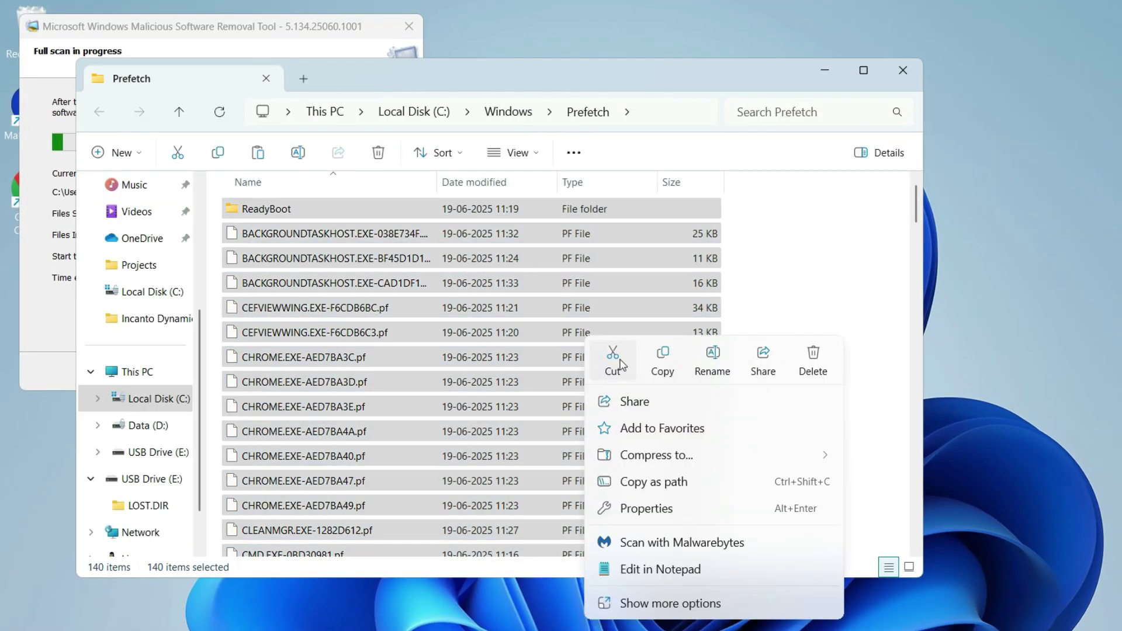
left_click(813, 368)
left_click(676, 338)
left_click(891, 71)
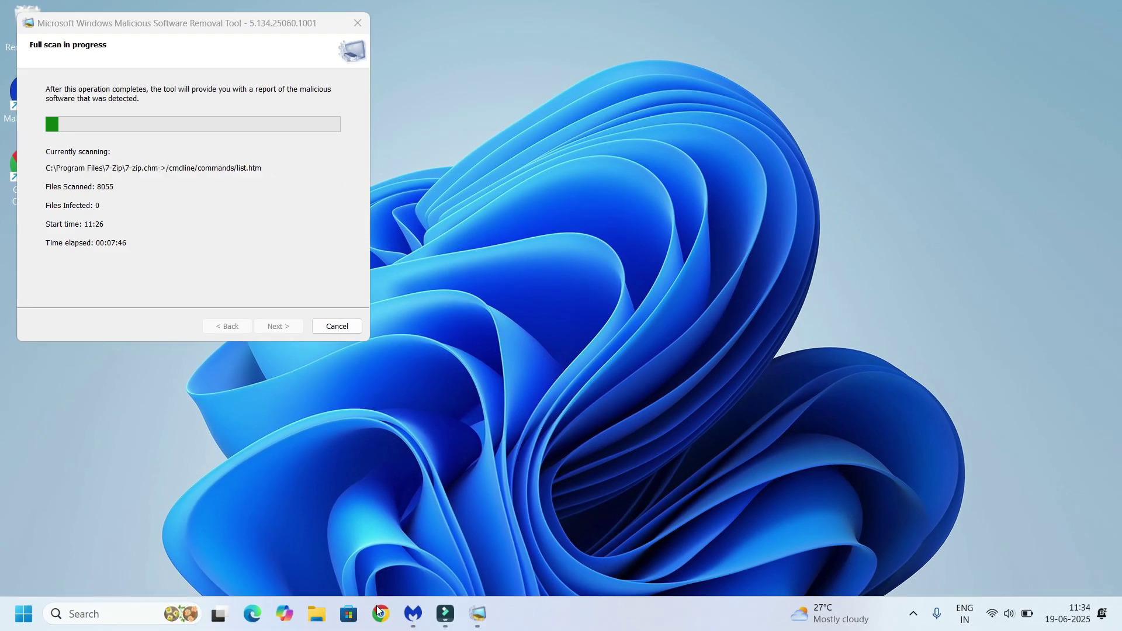
Step: Search Google for malwarebytes in Chrome and go to malwarebytes.com
left_click(386, 622)
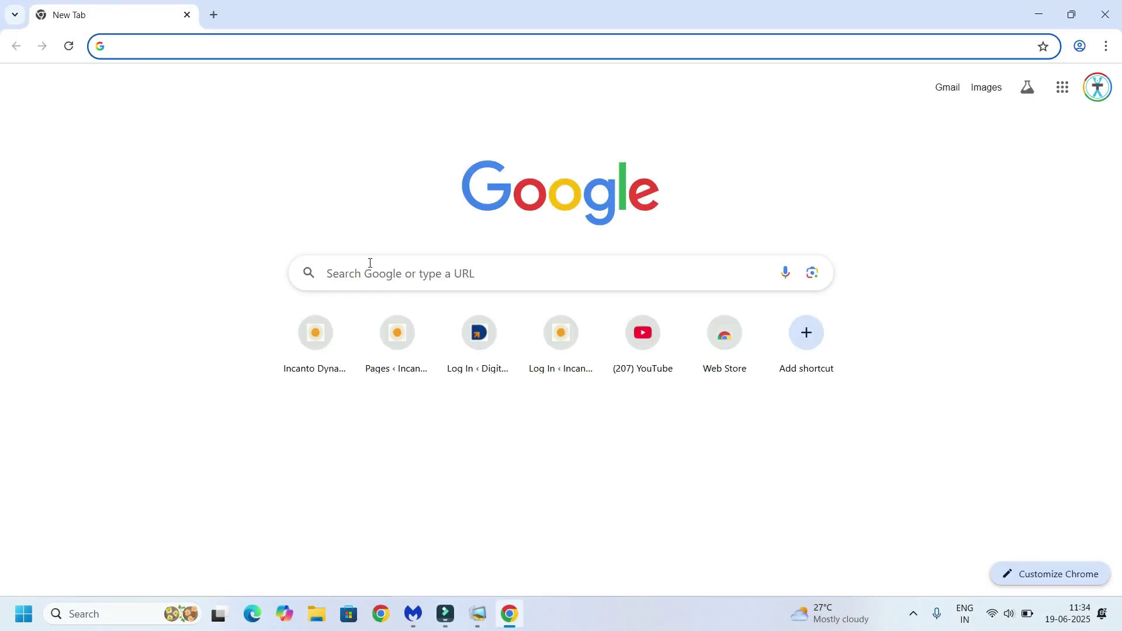
left_click(369, 263)
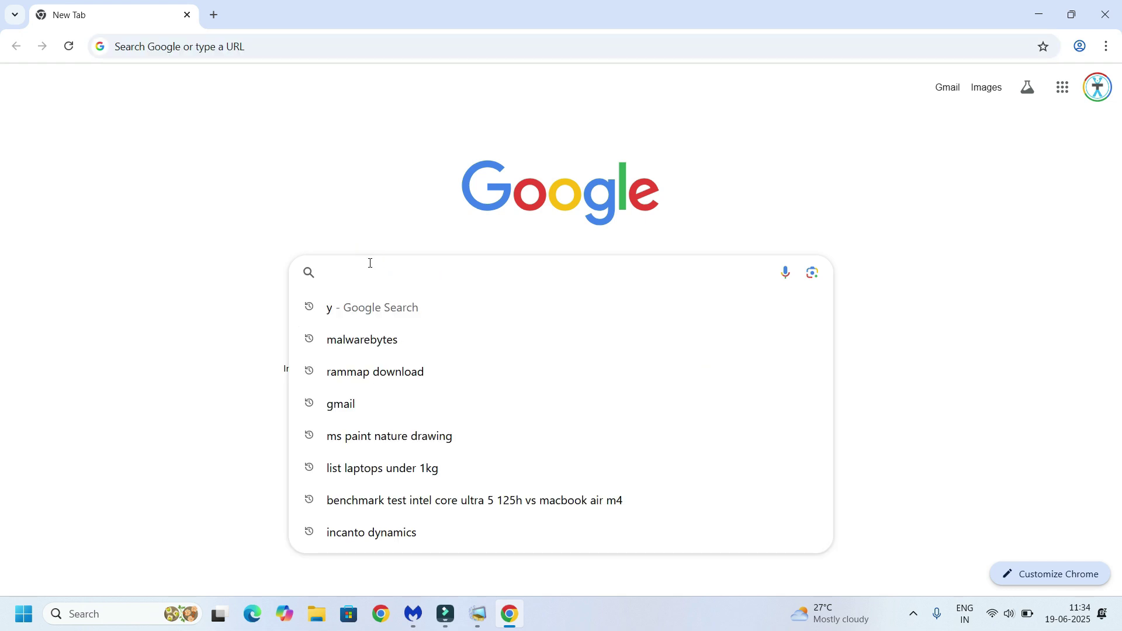
left_click(346, 340)
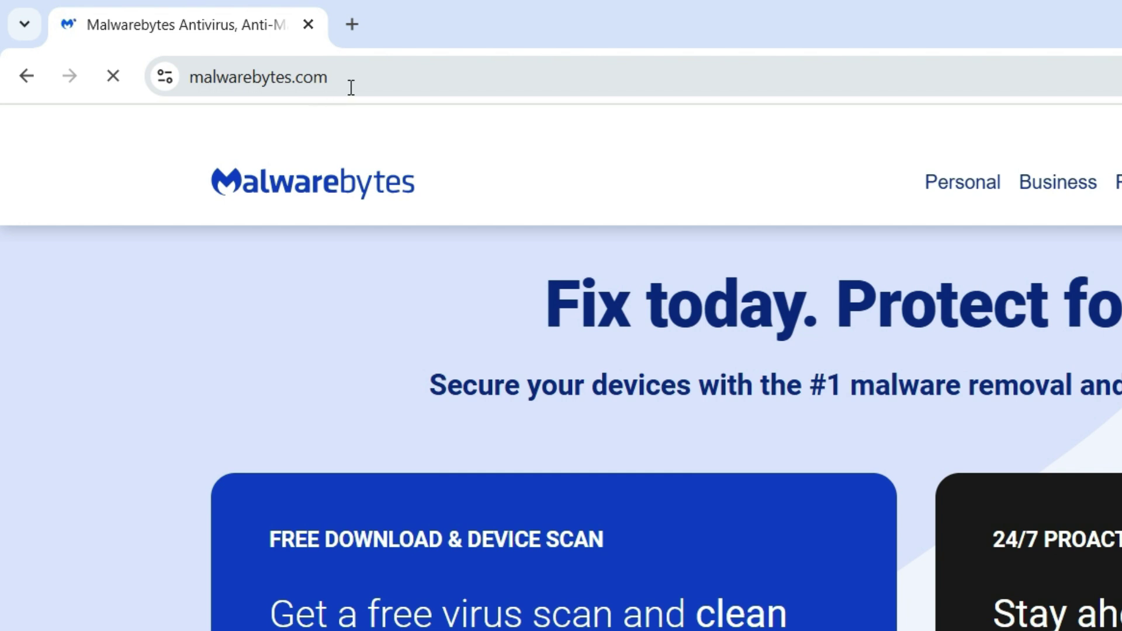
left_click(365, 87)
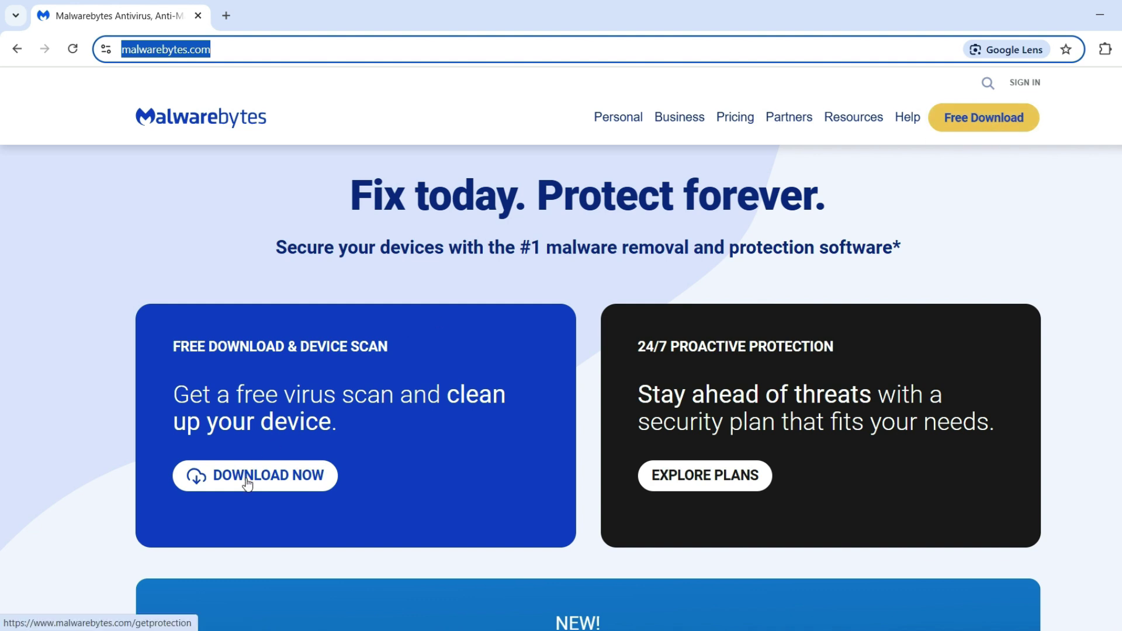
Step: Download the free Malwarebytes installer and start installing it
left_click(256, 484)
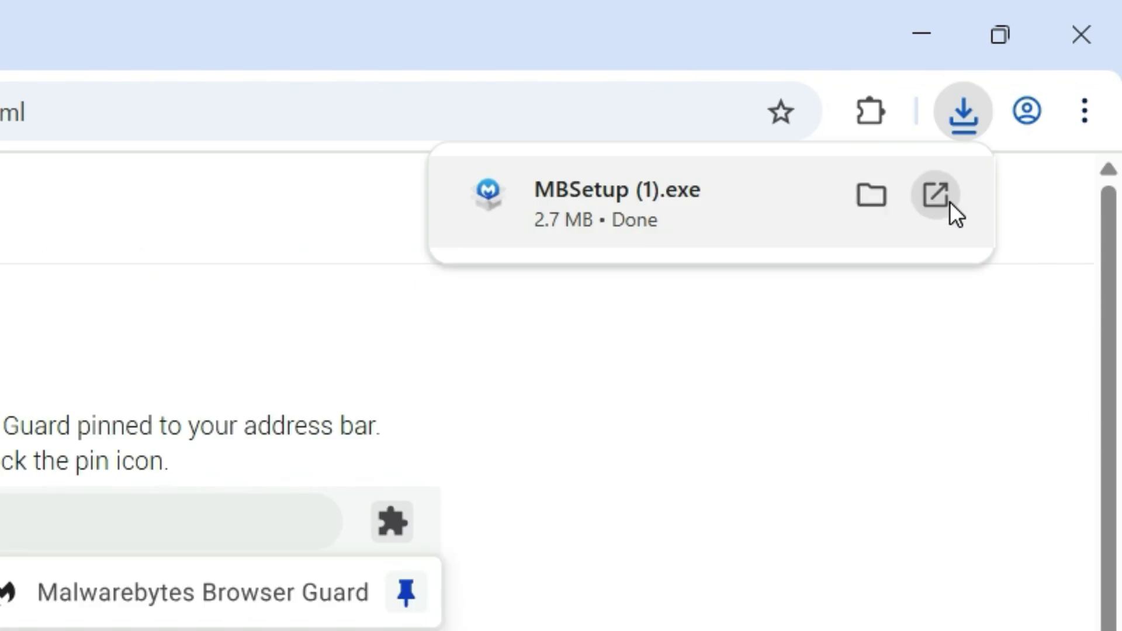
left_click(951, 198)
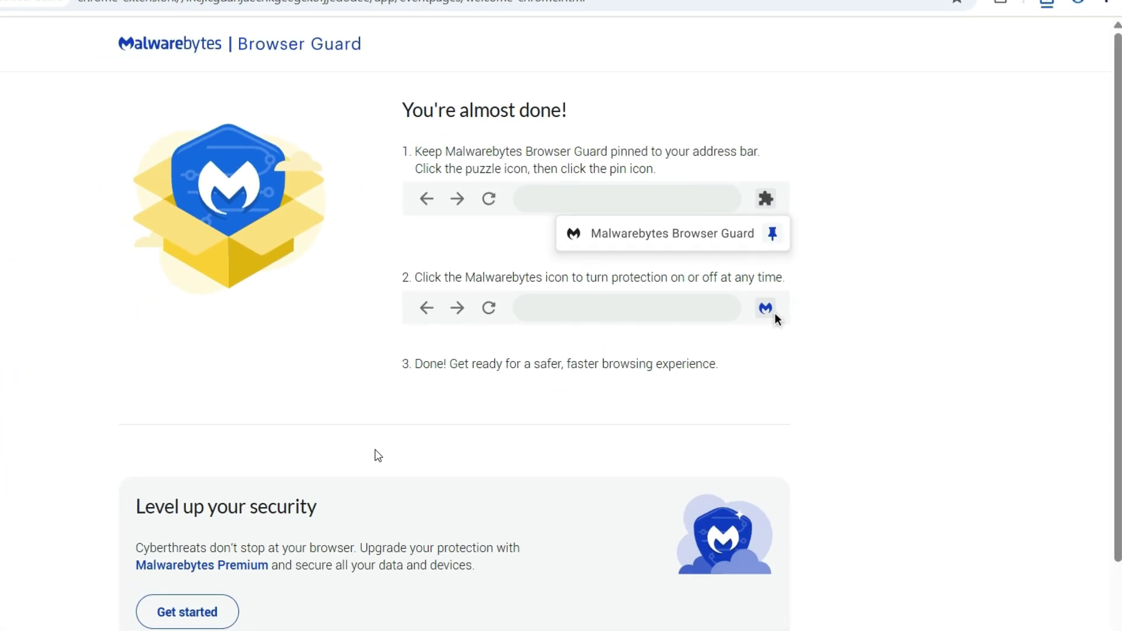
left_click(460, 374)
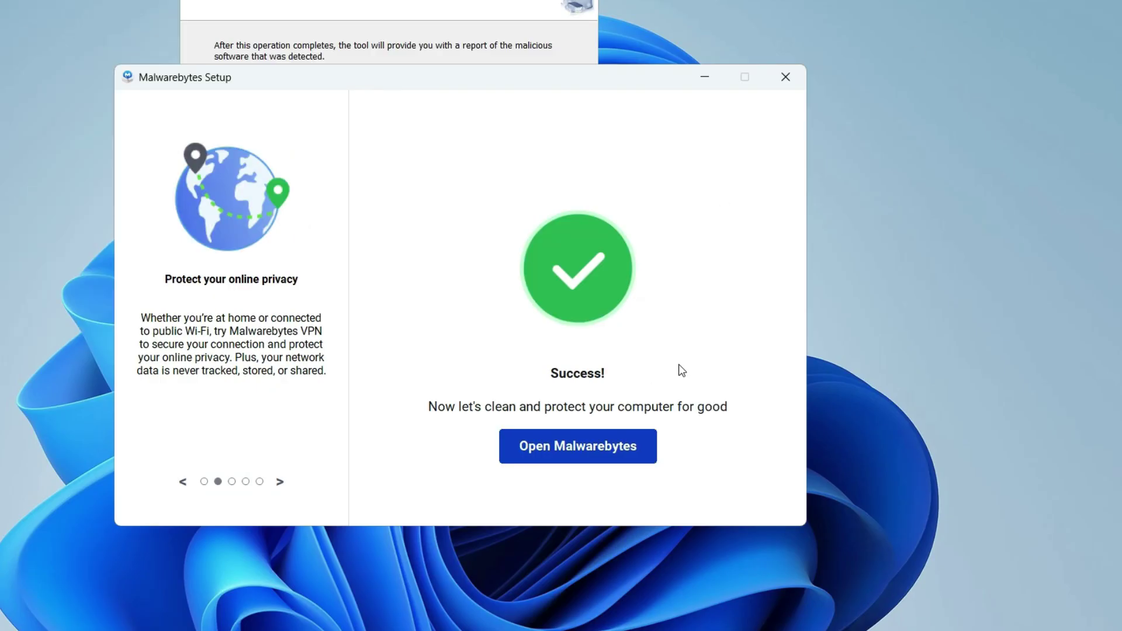
Step: Open Malwarebytes from the Success screen and start a Threat Scan
left_click(595, 447)
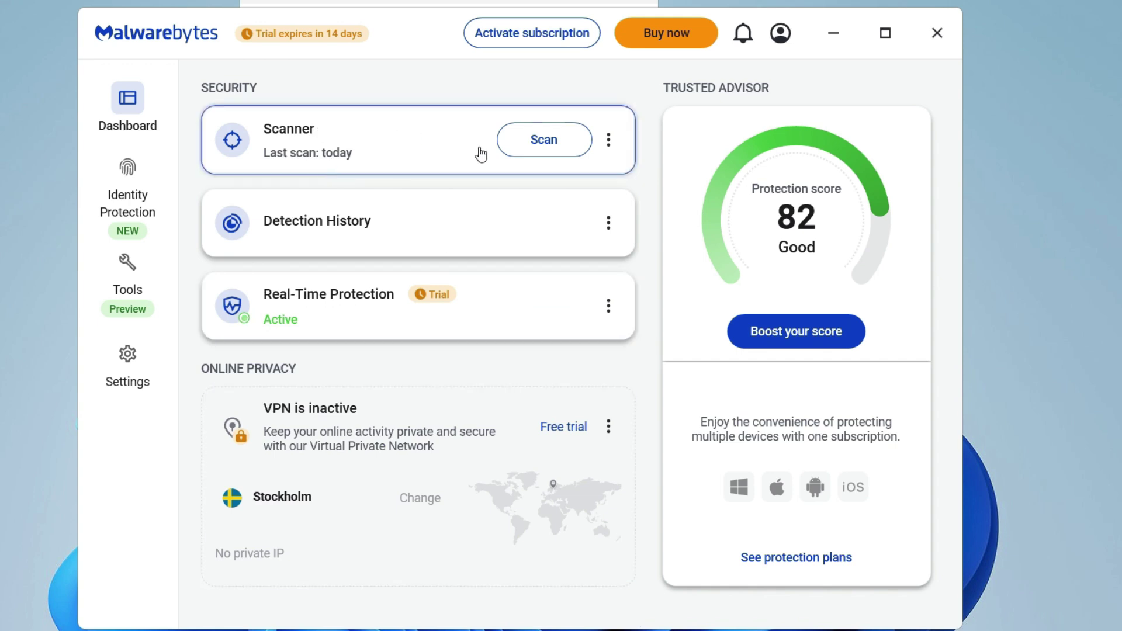
left_click(551, 150)
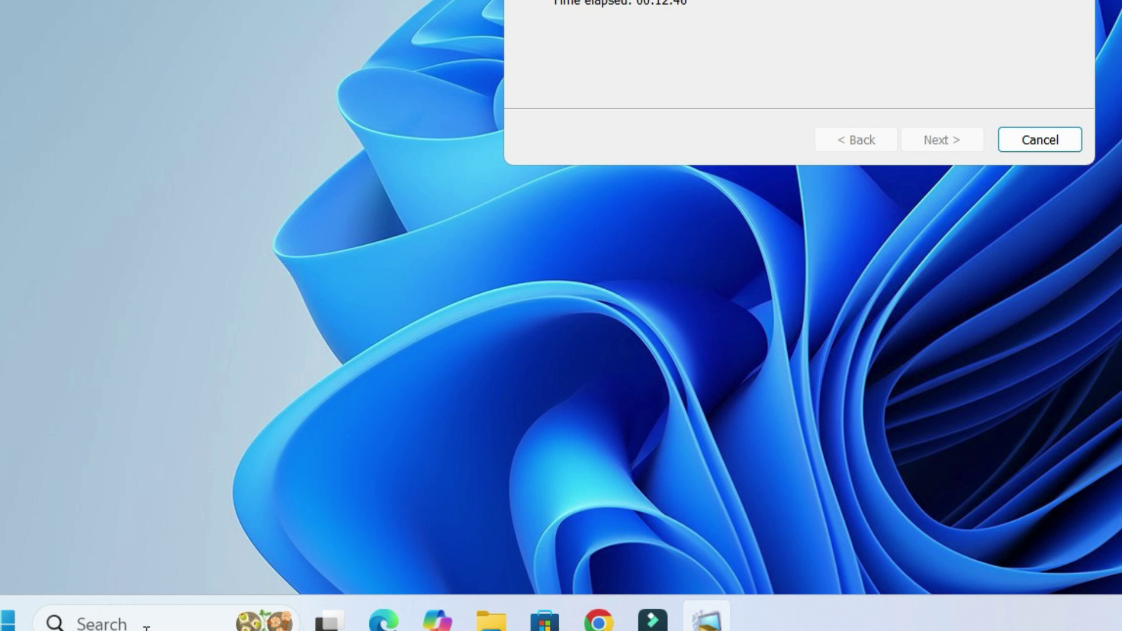
Step: Start a Microsoft Defender Antivirus (offline scan) from Windows Security's Virus & threat protection scan options
left_click(205, 614)
type("s")
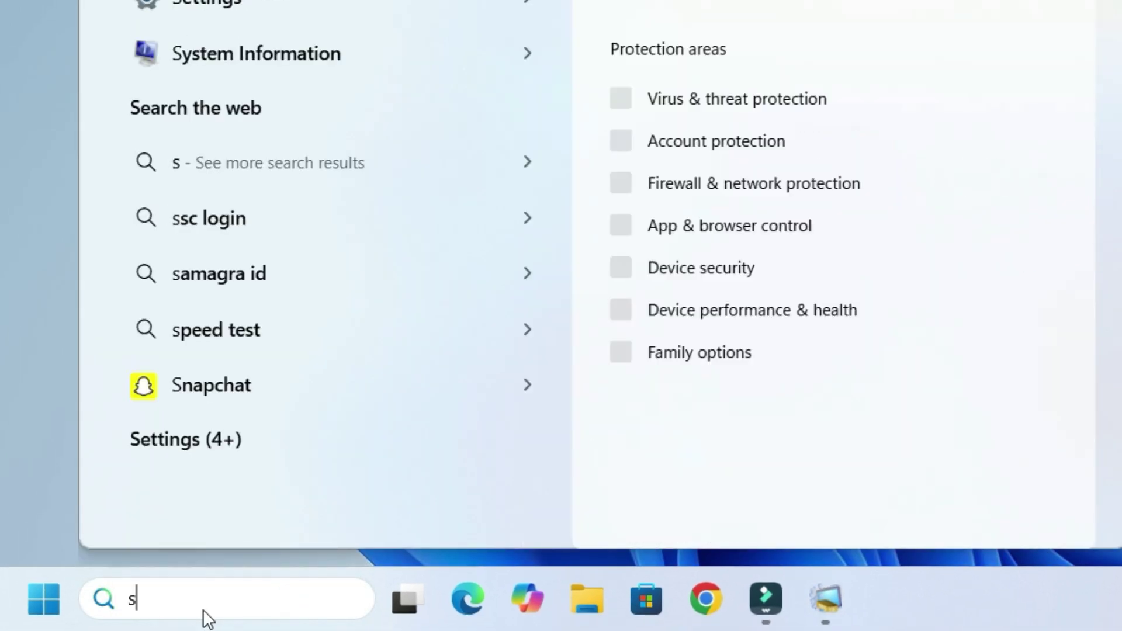
type("ecu")
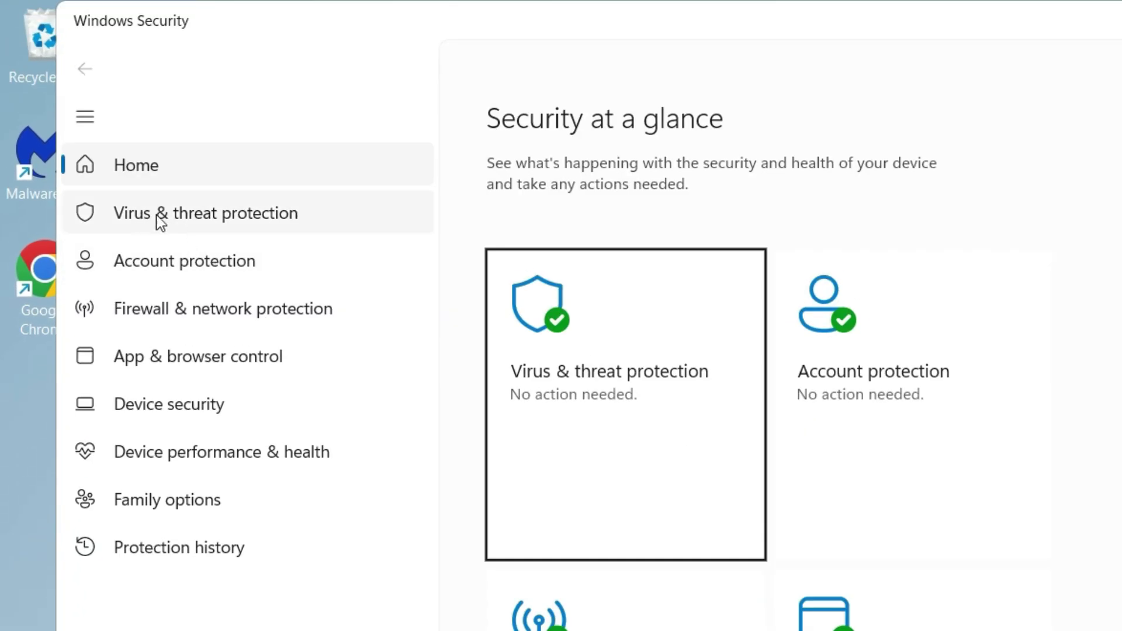
left_click(253, 222)
scroll(691, 509, "down", 6)
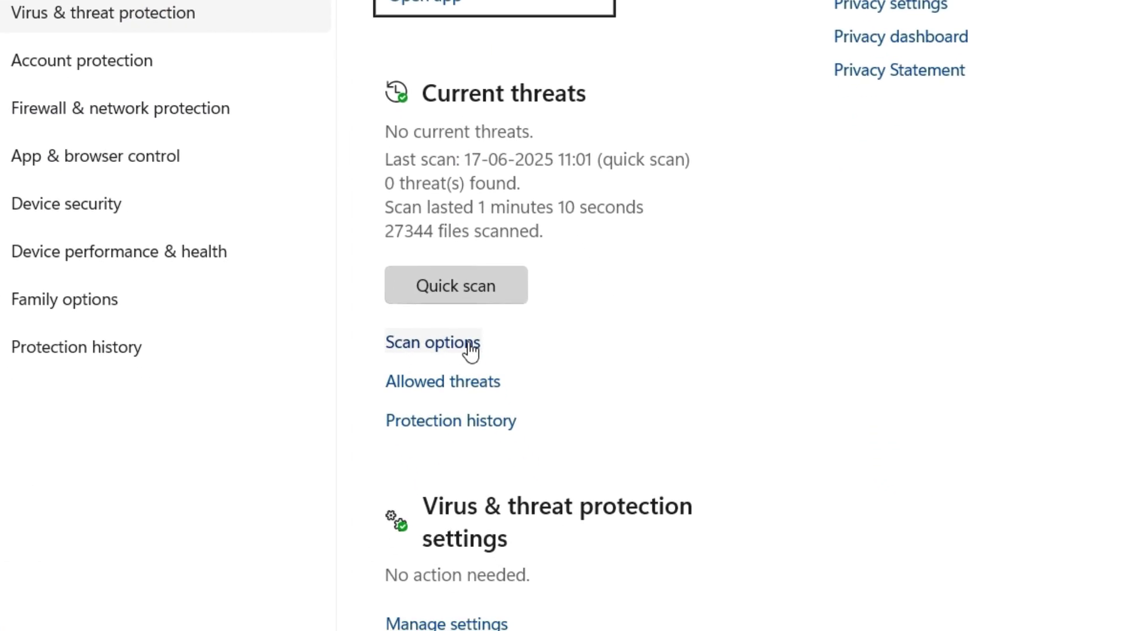
left_click(442, 390)
scroll(422, 353, "down", 3)
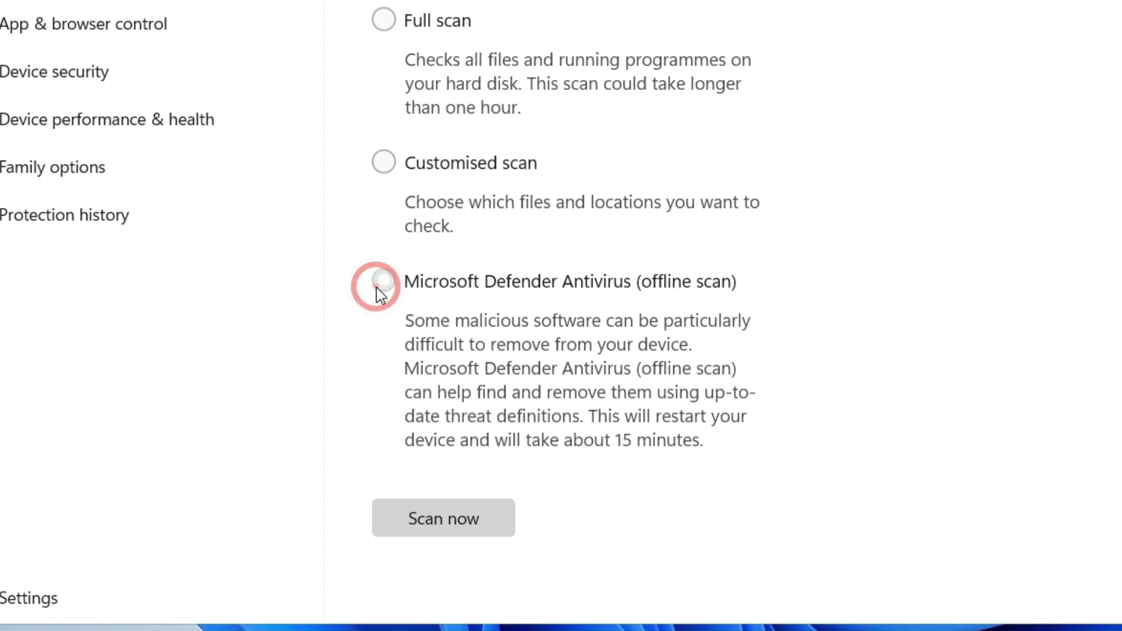
left_click(429, 520)
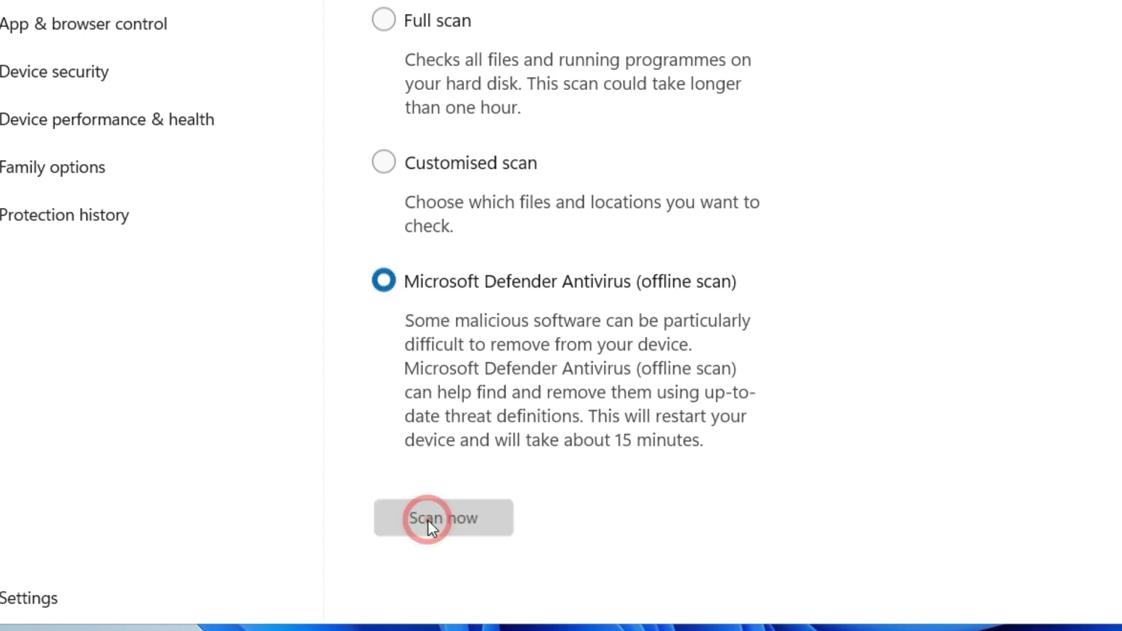
left_click(393, 228)
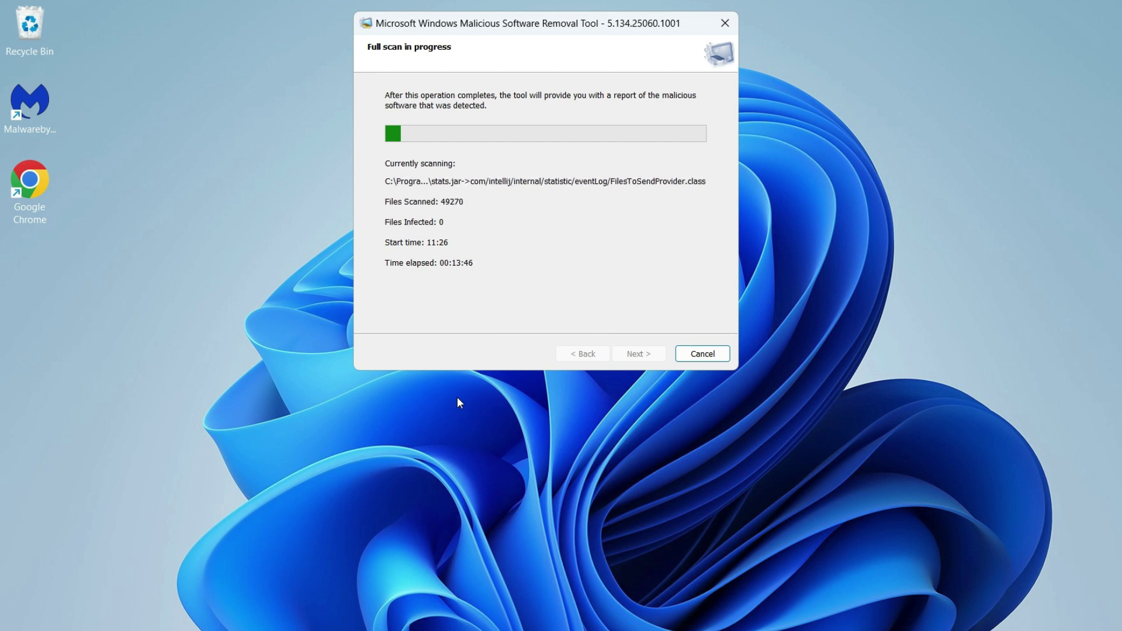
Step: Open Task Manager from the taskbar menu on Startup apps and maximize it
key("ctrl+shift+Escape")
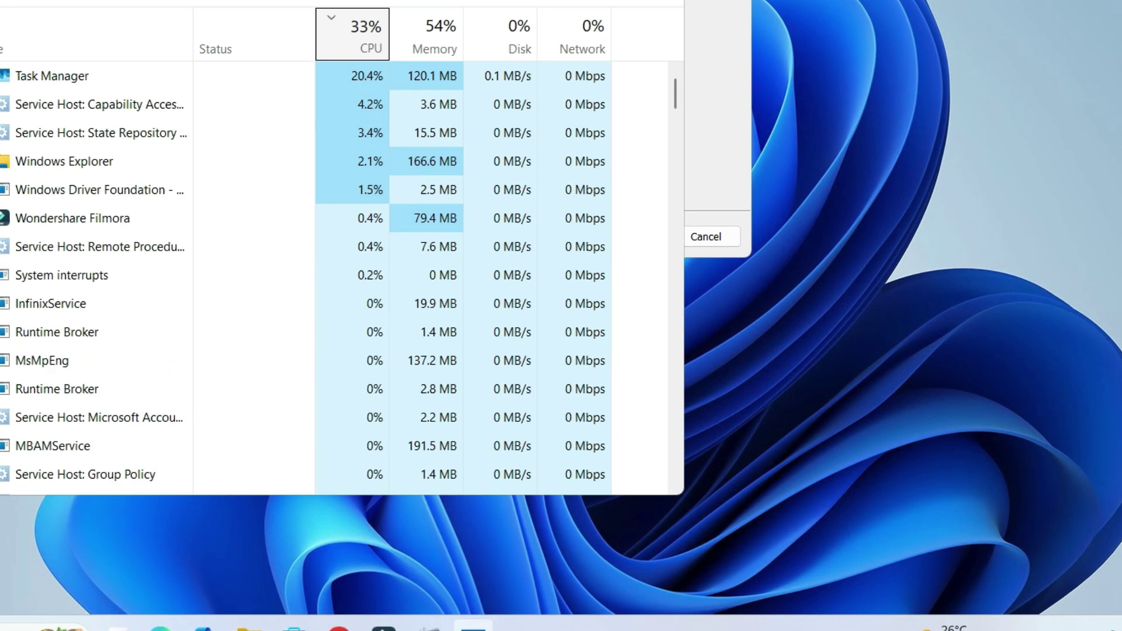
left_click(666, 104)
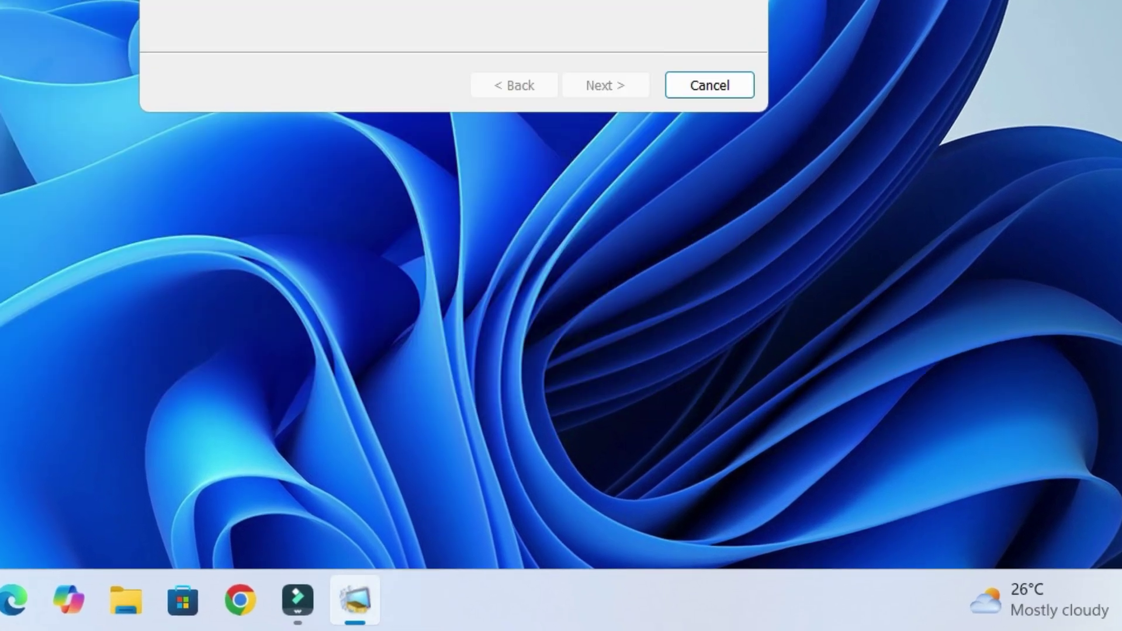
right_click(609, 590)
left_click(729, 496)
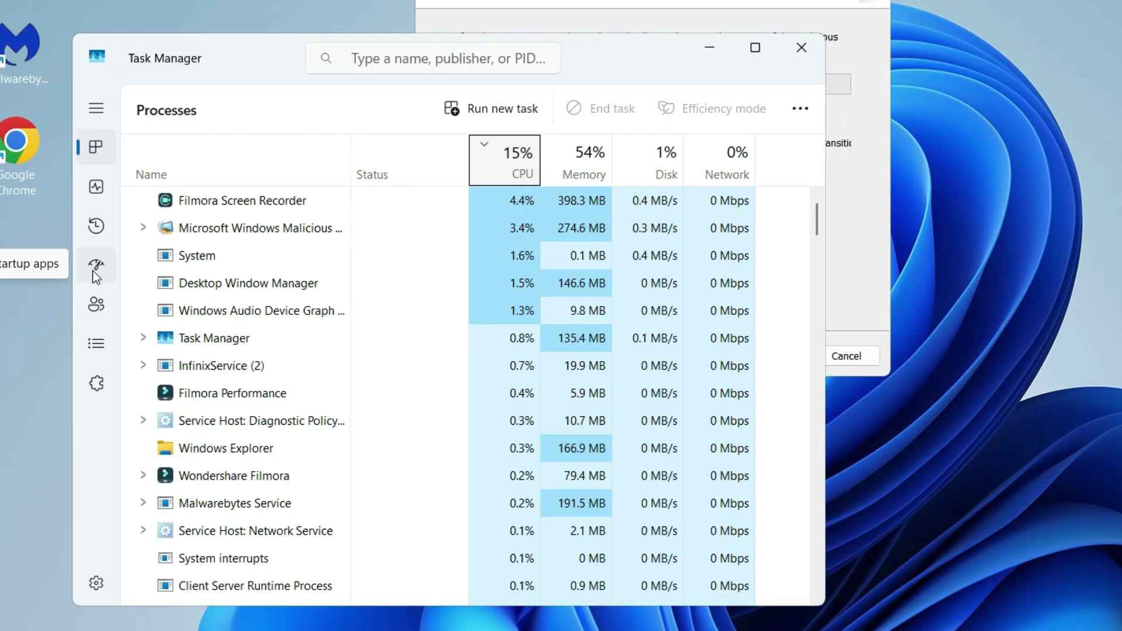
left_click(99, 272)
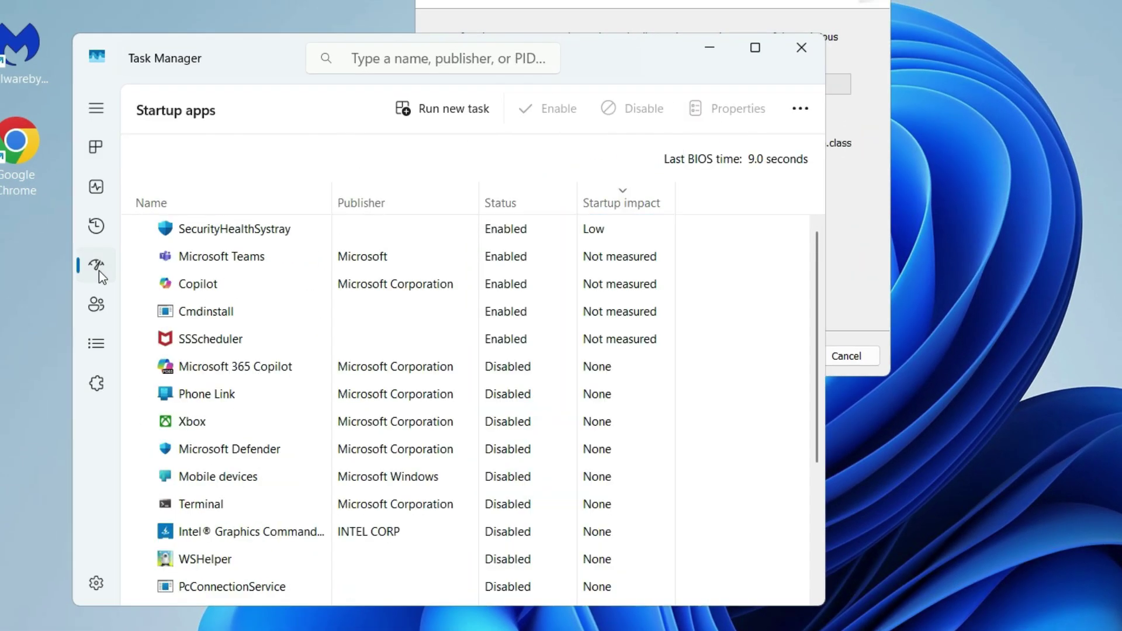
left_click(755, 48)
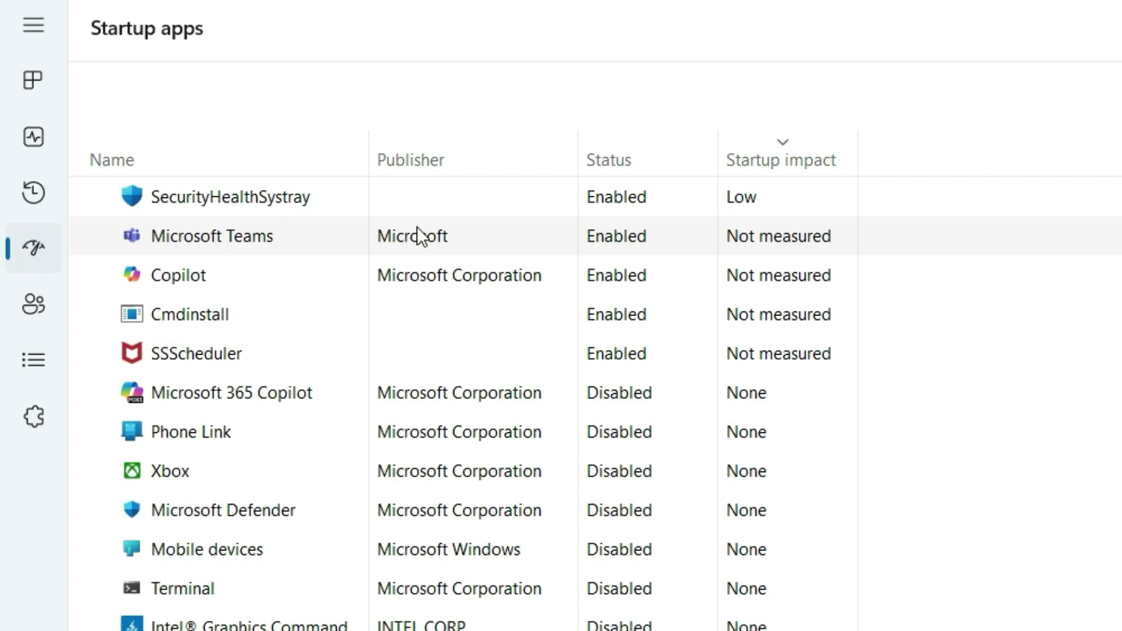
Step: Disable Microsoft Teams in Task Manager's Startup apps list
right_click(277, 239)
left_click(353, 258)
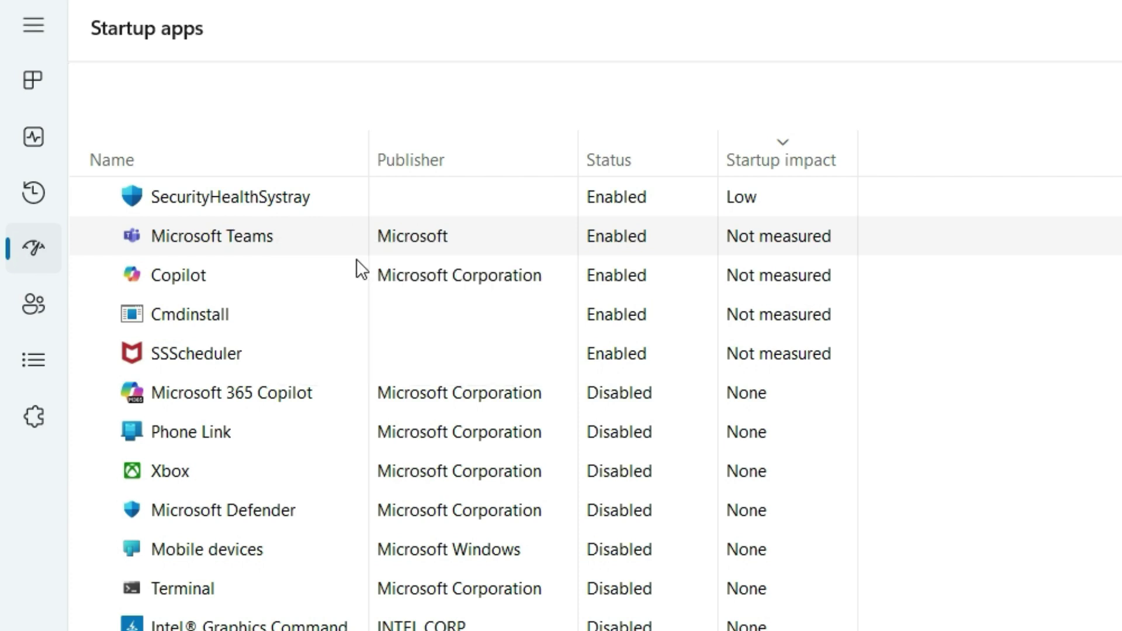